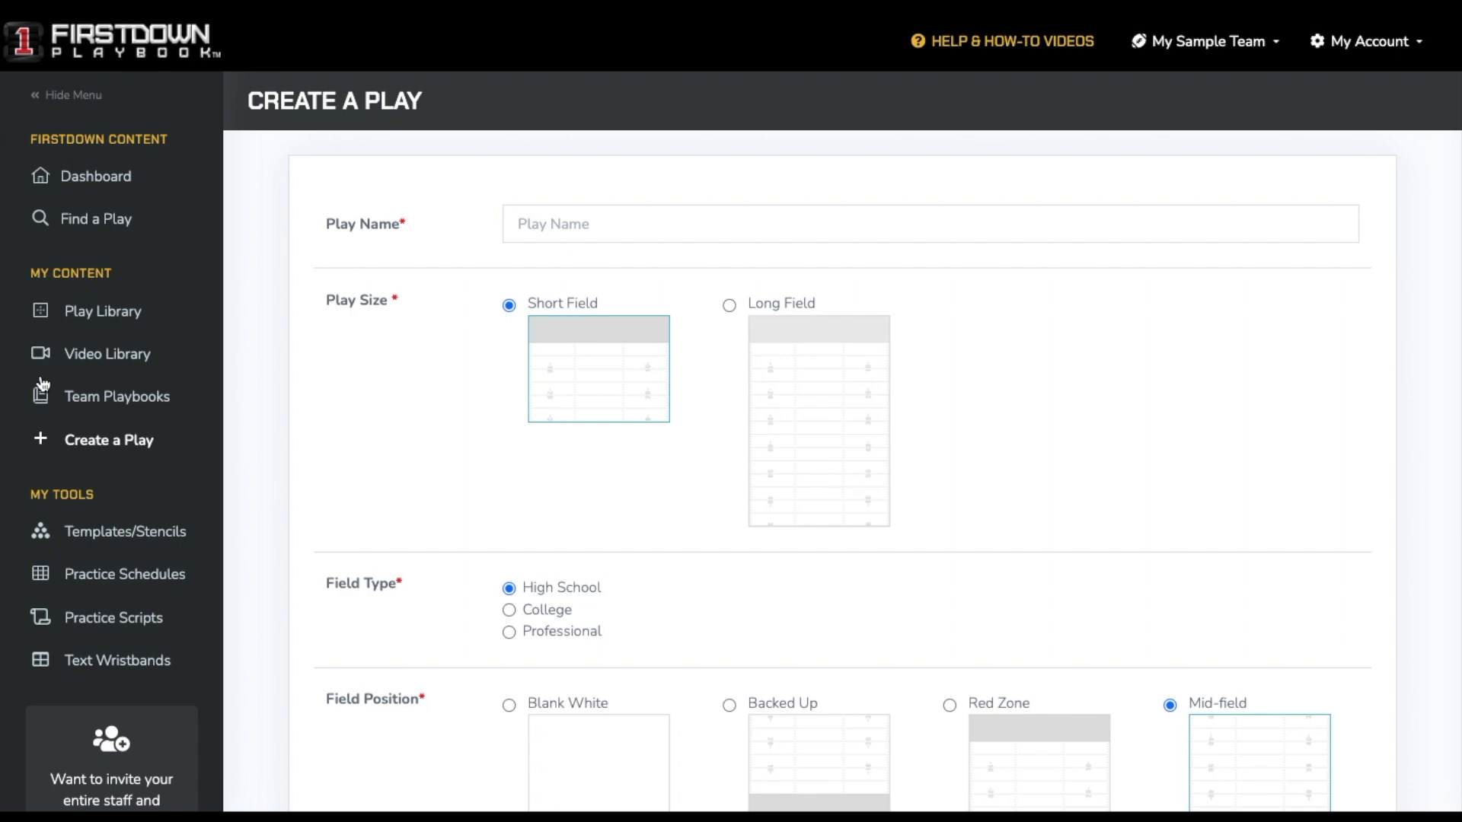
Create a play named "New Play" with a Short Field, High School field type and Mid-field position
{"action": "left_click", "coordinate": [555, 225]}
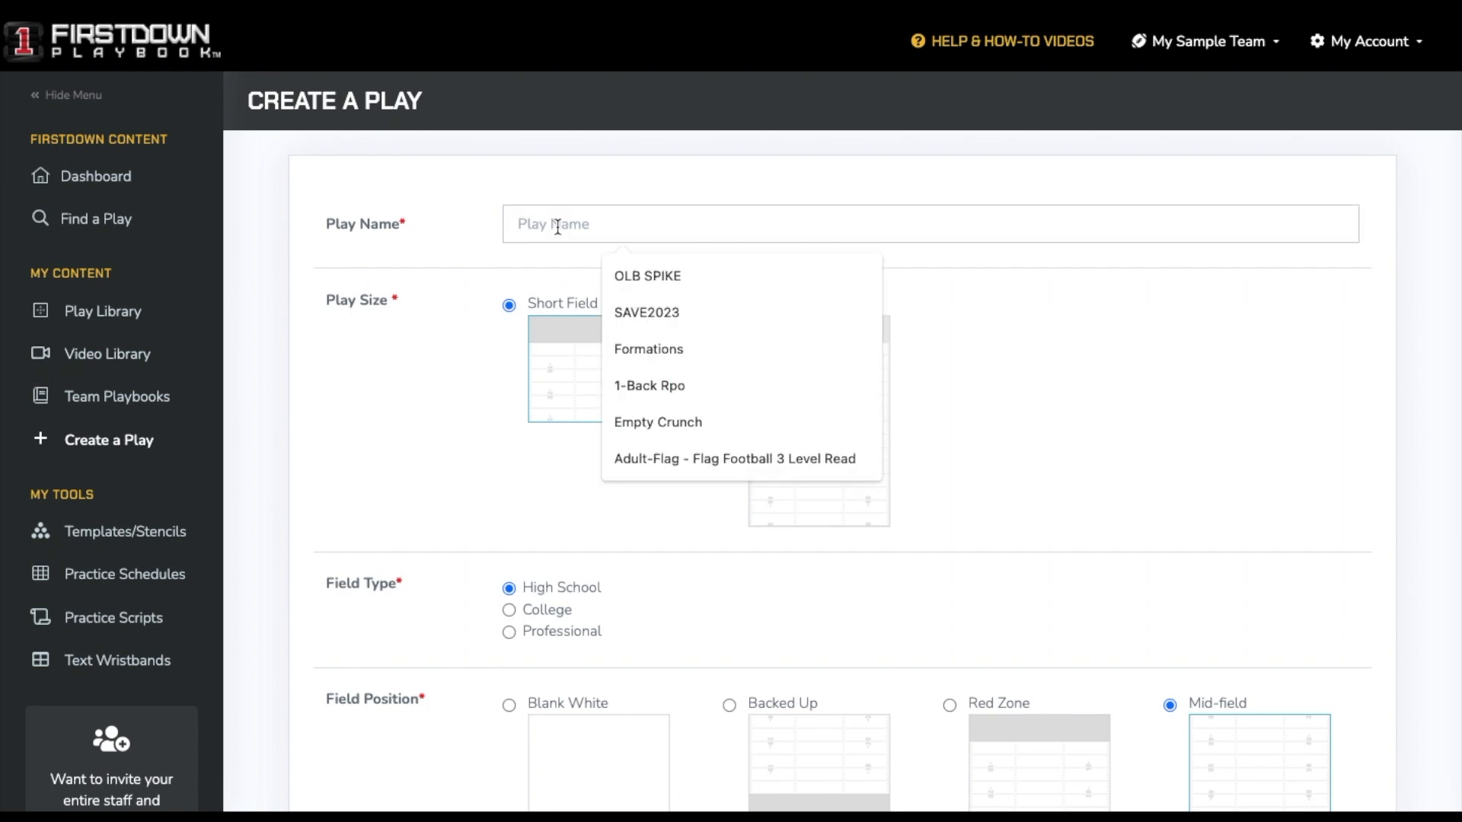
{"action": "type", "text": "New Play"}
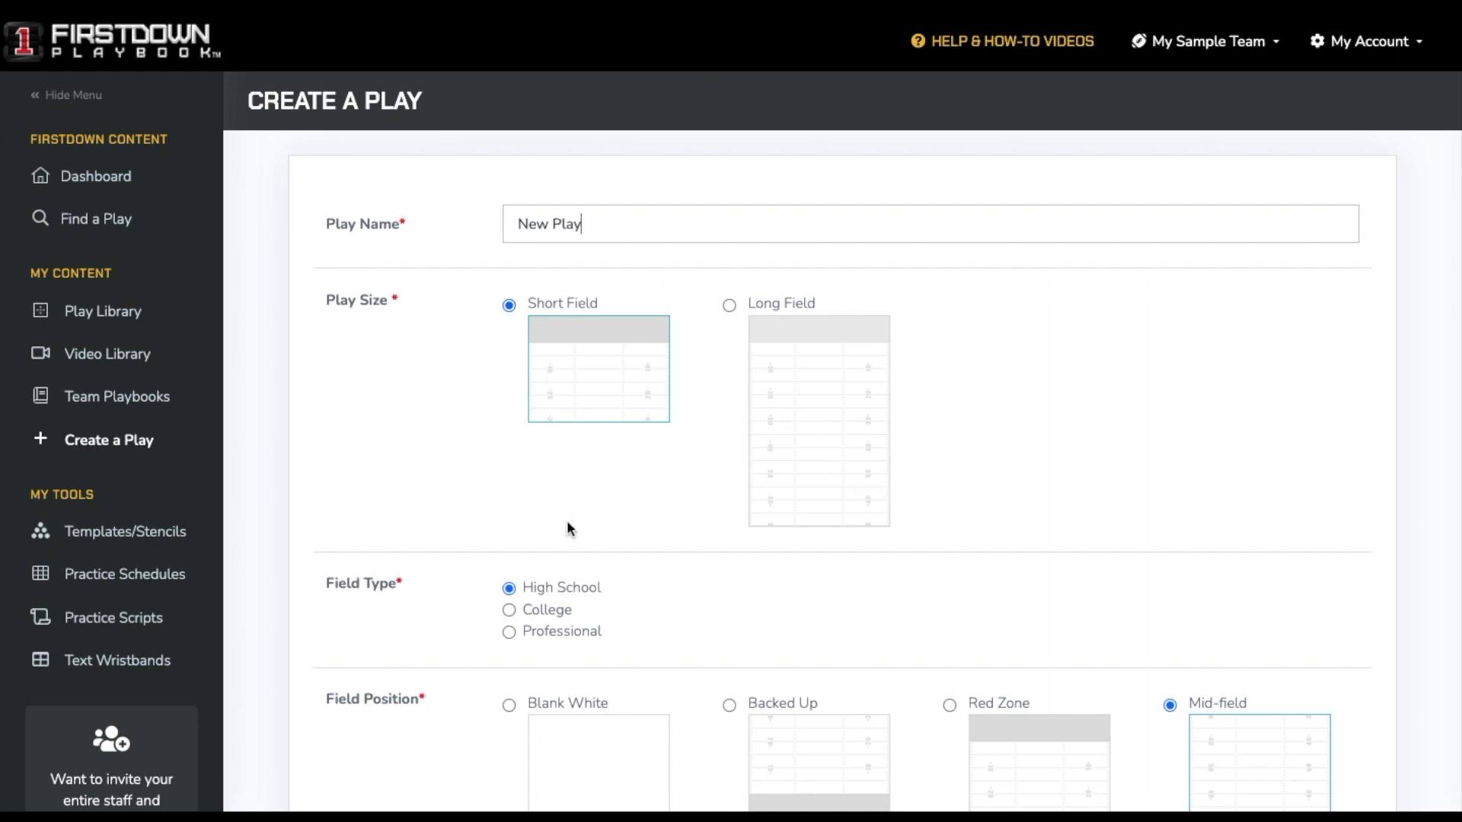
{"action": "scroll", "coordinate": [1199, 711], "scroll_direction": "down", "scroll_amount": 2}
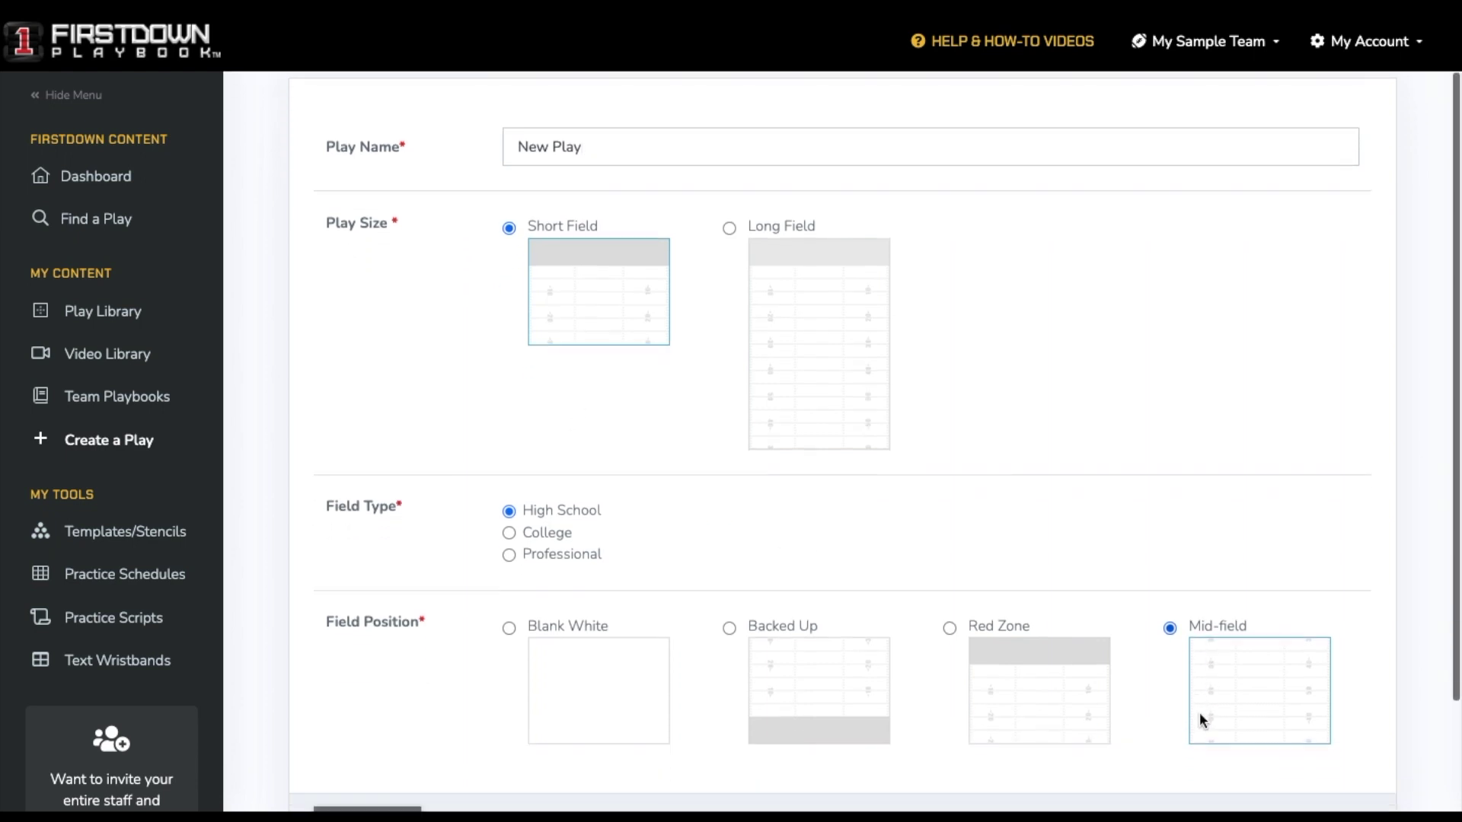
{"action": "left_click", "coordinate": [386, 729]}
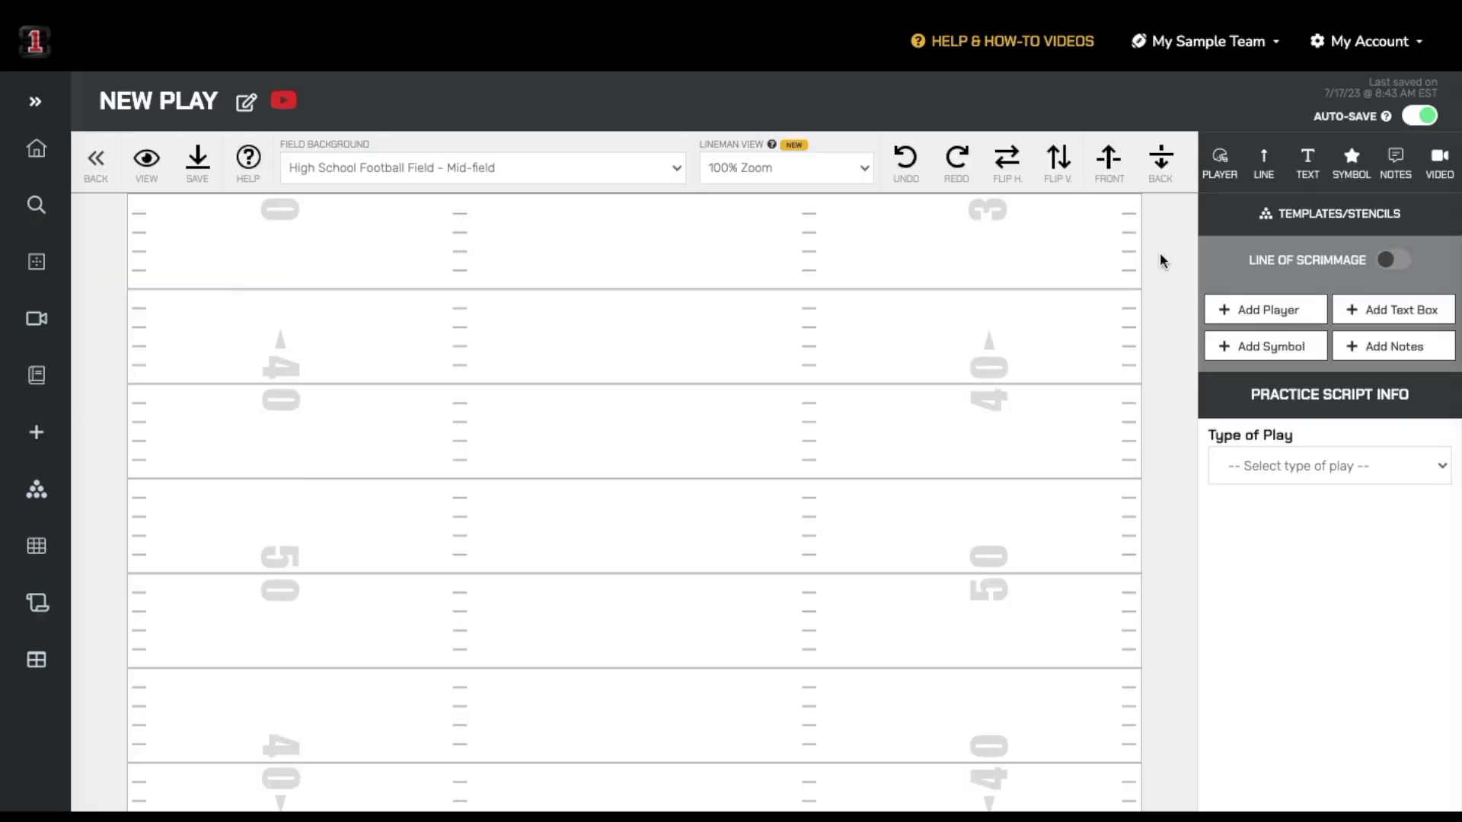
Add eleven oval players to the field
{"action": "left_click", "coordinate": [1227, 319]}
{"action": "left_click", "coordinate": [1226, 319]}
{"action": "left_click", "coordinate": [1226, 318]}
{"action": "left_click", "coordinate": [1226, 318]}
{"action": "left_click", "coordinate": [1227, 318]}
{"action": "left_click", "coordinate": [1226, 318]}
{"action": "left_click", "coordinate": [1226, 318]}
{"action": "left_click", "coordinate": [1226, 318]}
{"action": "left_click", "coordinate": [1226, 319]}
{"action": "left_click", "coordinate": [1226, 318]}
{"action": "left_click", "coordinate": [1226, 318]}
Select all eleven players and move the row to midfield, centred just below the yard line above the 50
{"action": "left_click", "coordinate": [473, 374]}
{"action": "left_click_drag", "start_coordinate": [473, 374], "coordinate": [1093, 447]}
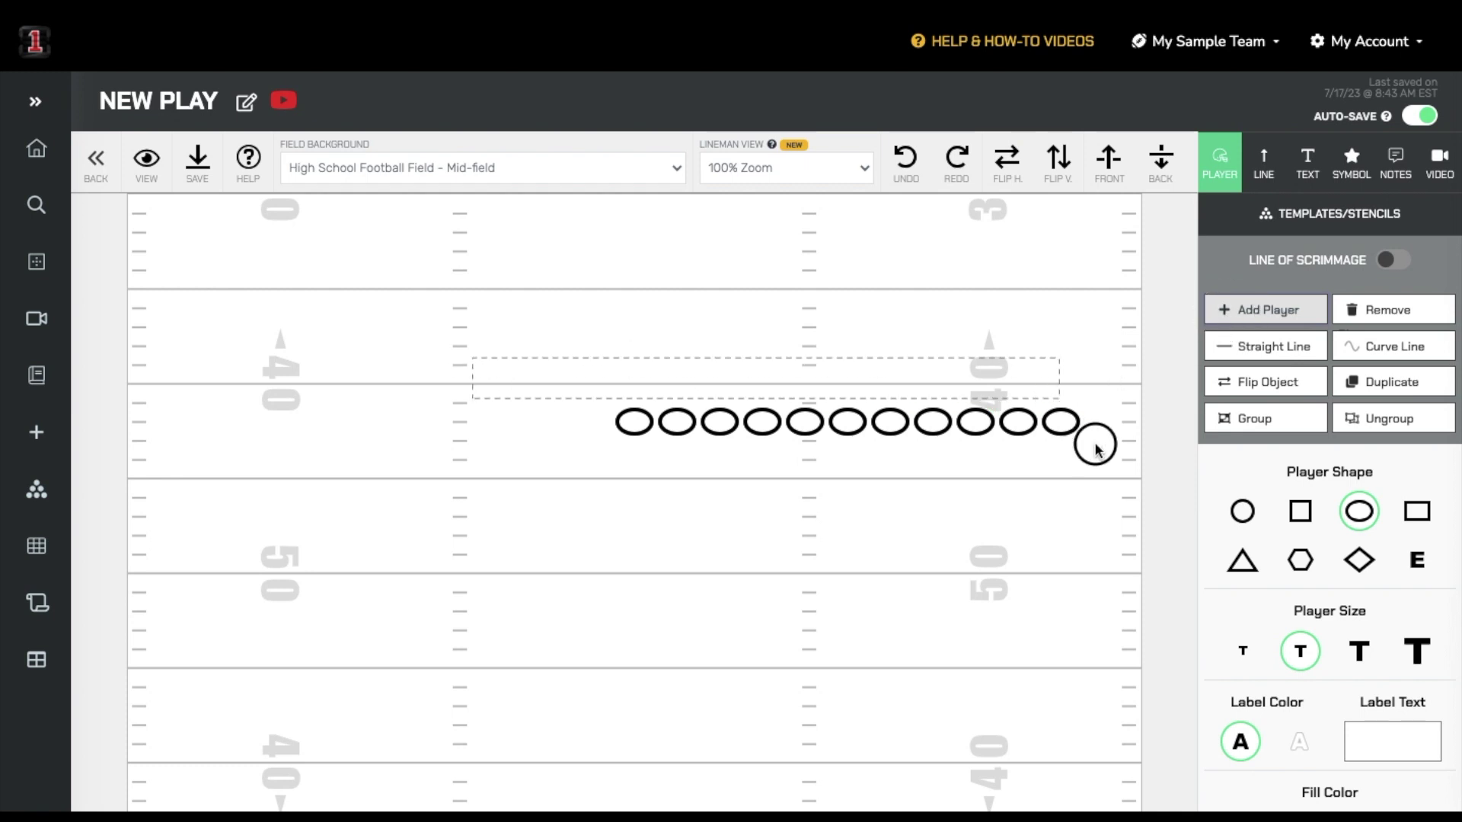
{"action": "left_click_drag", "start_coordinate": [875, 426], "coordinate": [668, 498]}
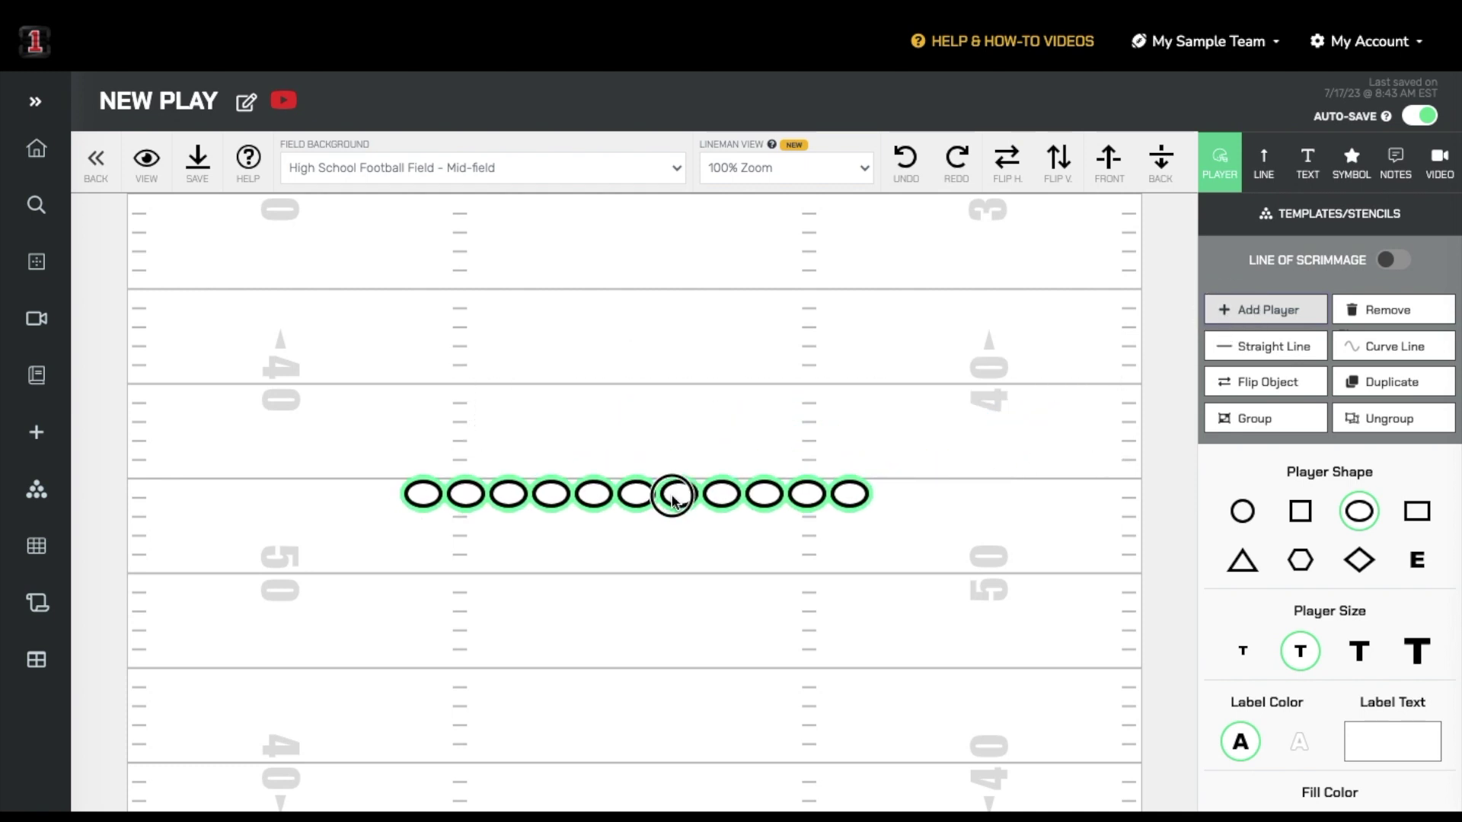
Make the middle player a square and spread the six outer players into two wide receivers, two slots and two backs
{"action": "left_click", "coordinate": [637, 494]}
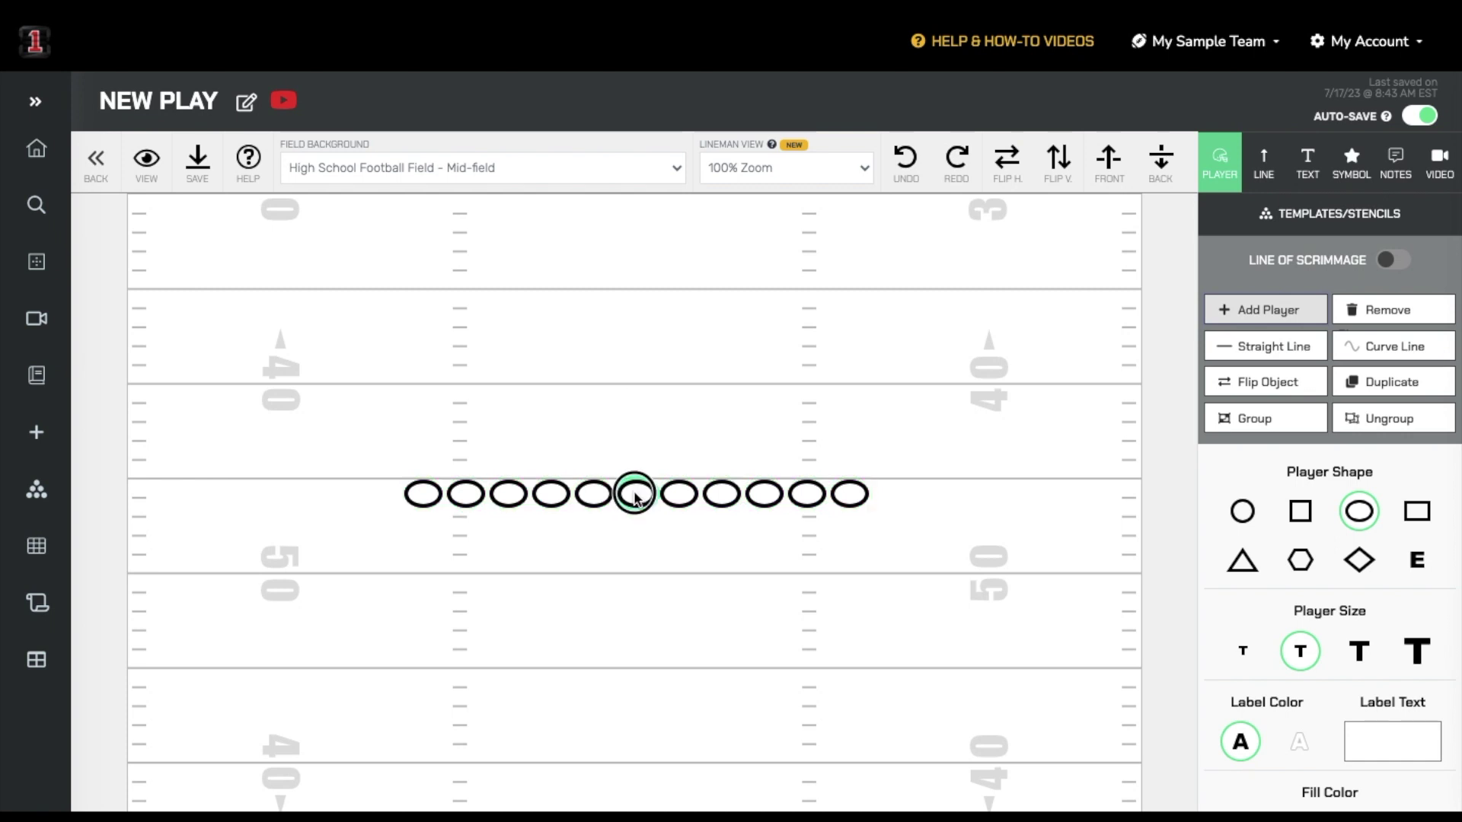
{"action": "left_click", "coordinate": [1300, 511]}
{"action": "left_click_drag", "start_coordinate": [850, 494], "coordinate": [1009, 496]}
{"action": "left_click_drag", "start_coordinate": [424, 494], "coordinate": [269, 488]}
{"action": "left_click_drag", "start_coordinate": [466, 494], "coordinate": [639, 626]}
{"action": "left_click_drag", "start_coordinate": [807, 493], "coordinate": [710, 619]}
{"action": "left_click_drag", "start_coordinate": [765, 493], "coordinate": [863, 542]}
{"action": "left_click_drag", "start_coordinate": [508, 493], "coordinate": [398, 541]}
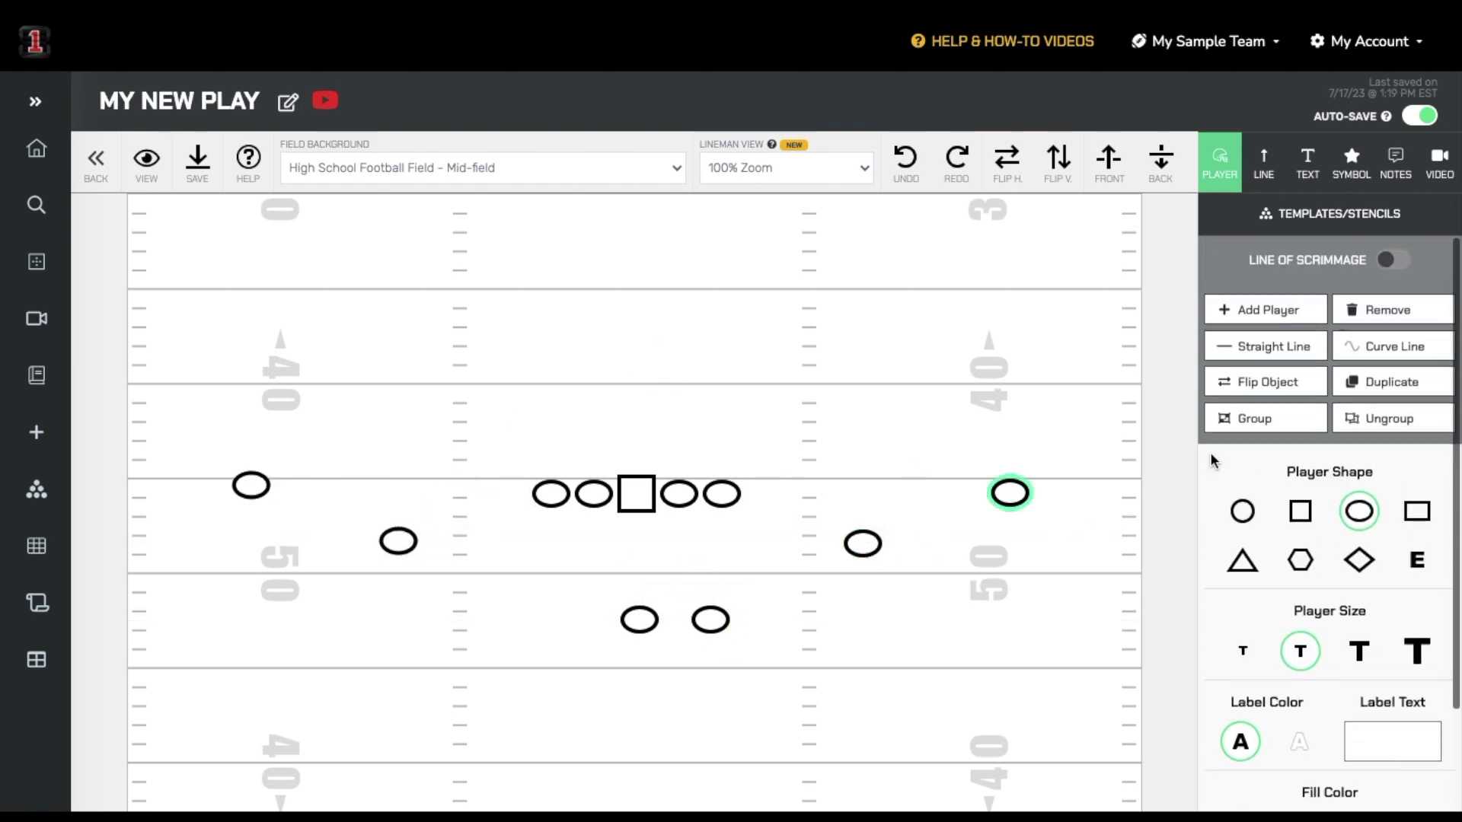
Fill the far-right wide receiver with red and label it X
{"action": "left_click", "coordinate": [1426, 654]}
{"action": "left_click", "coordinate": [1383, 561]}
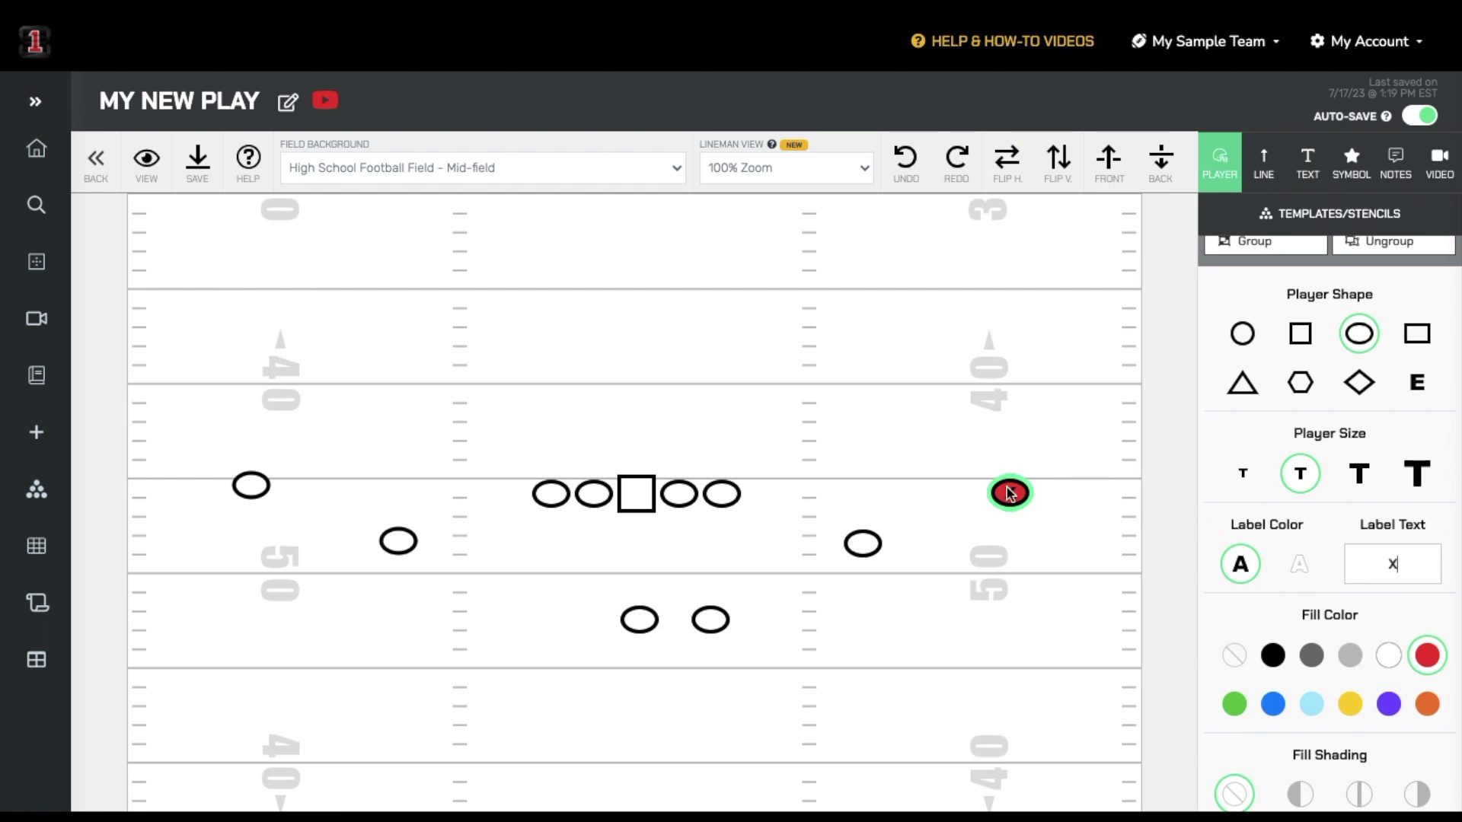
{"action": "scroll", "coordinate": [1239, 339], "scroll_direction": "up", "scroll_amount": 3}
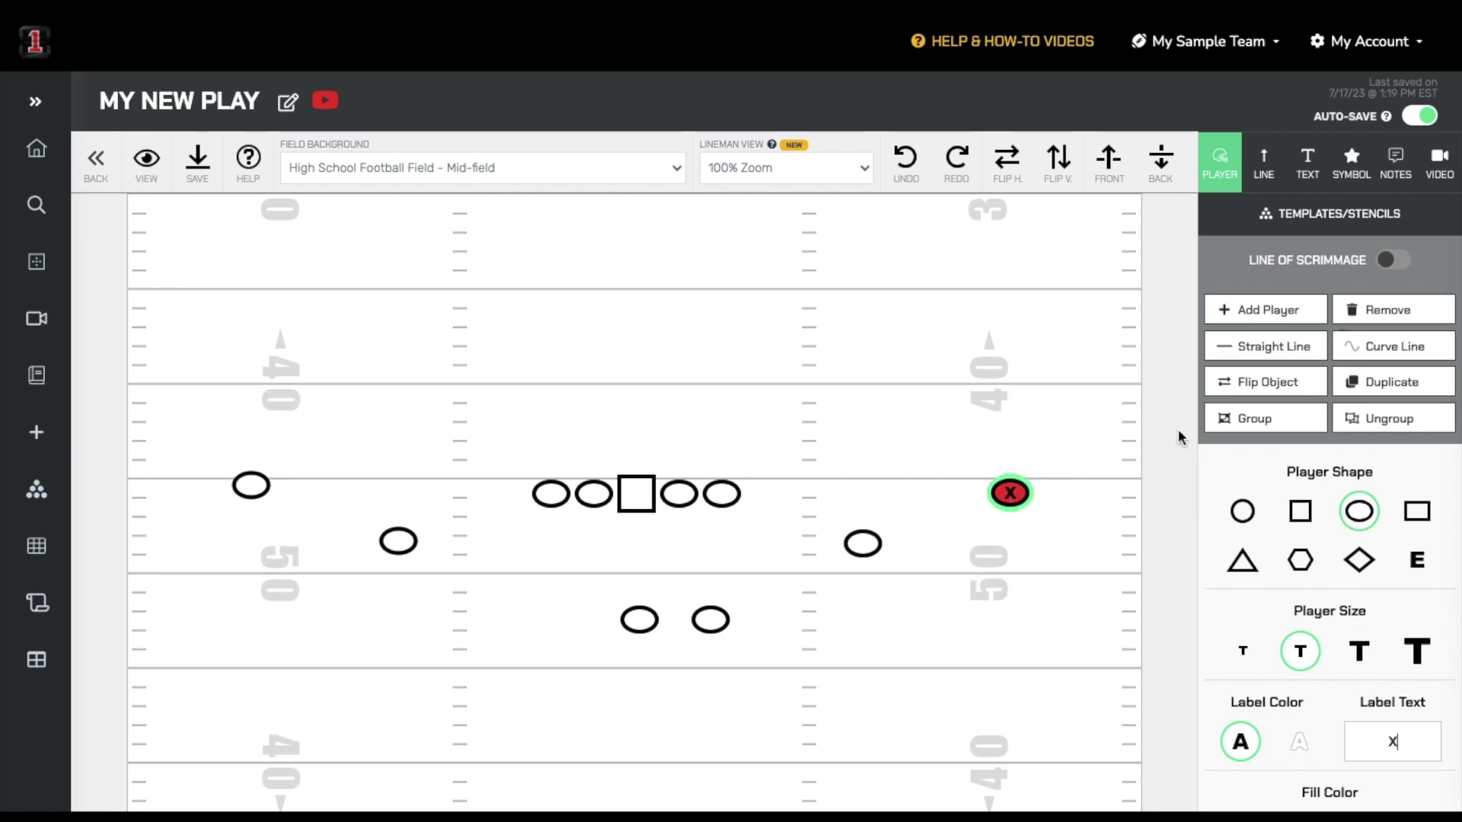
Add a straight arrow route to the X player, try the thickest and thinnest lines, and settle on medium thickness
{"action": "left_click", "coordinate": [1288, 350]}
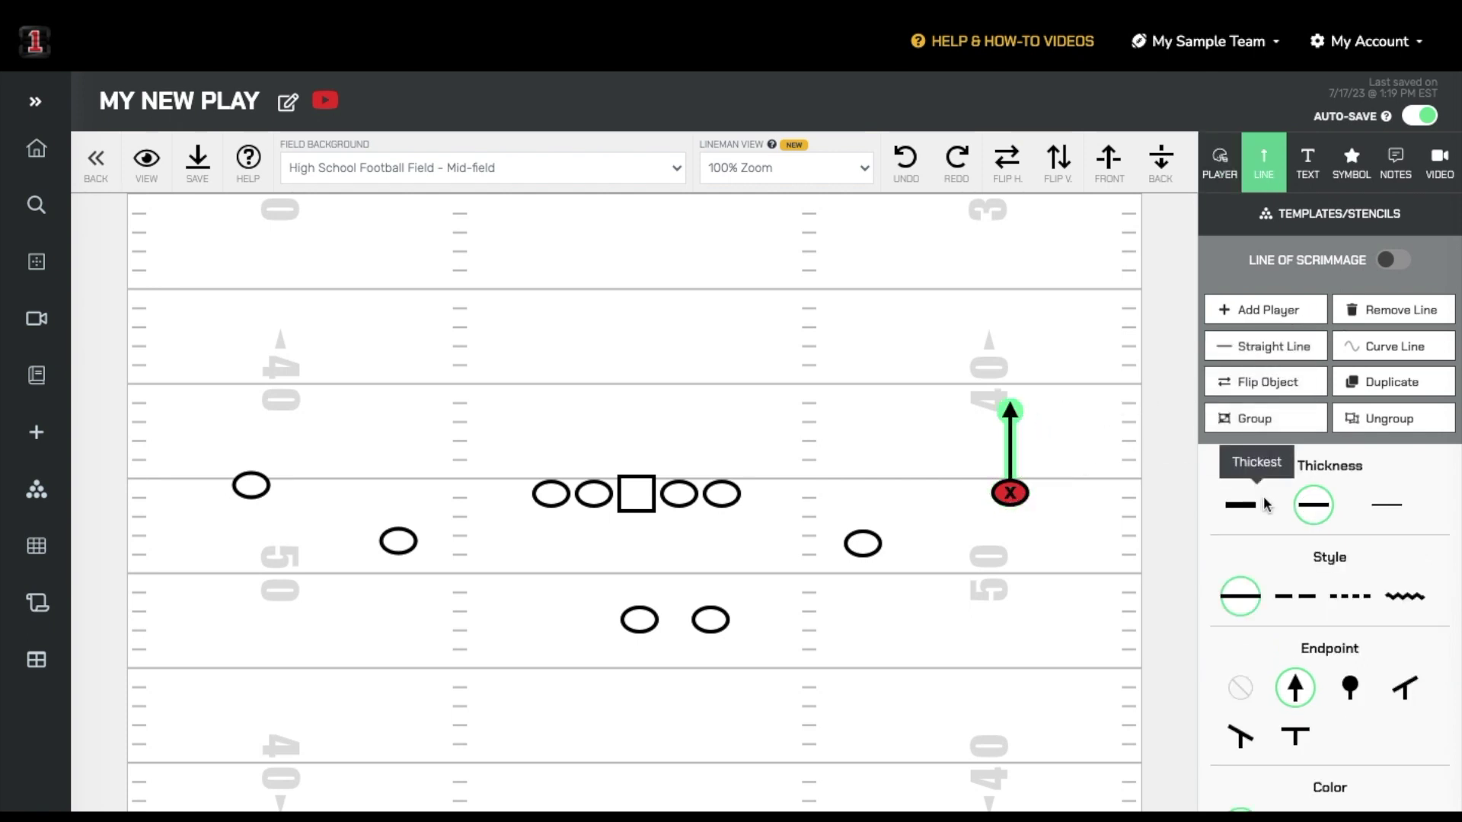
{"action": "left_click", "coordinate": [1240, 505]}
{"action": "left_click", "coordinate": [1386, 504]}
{"action": "left_click", "coordinate": [1313, 504]}
{"action": "scroll", "coordinate": [1284, 551], "scroll_direction": "down", "scroll_amount": 8}
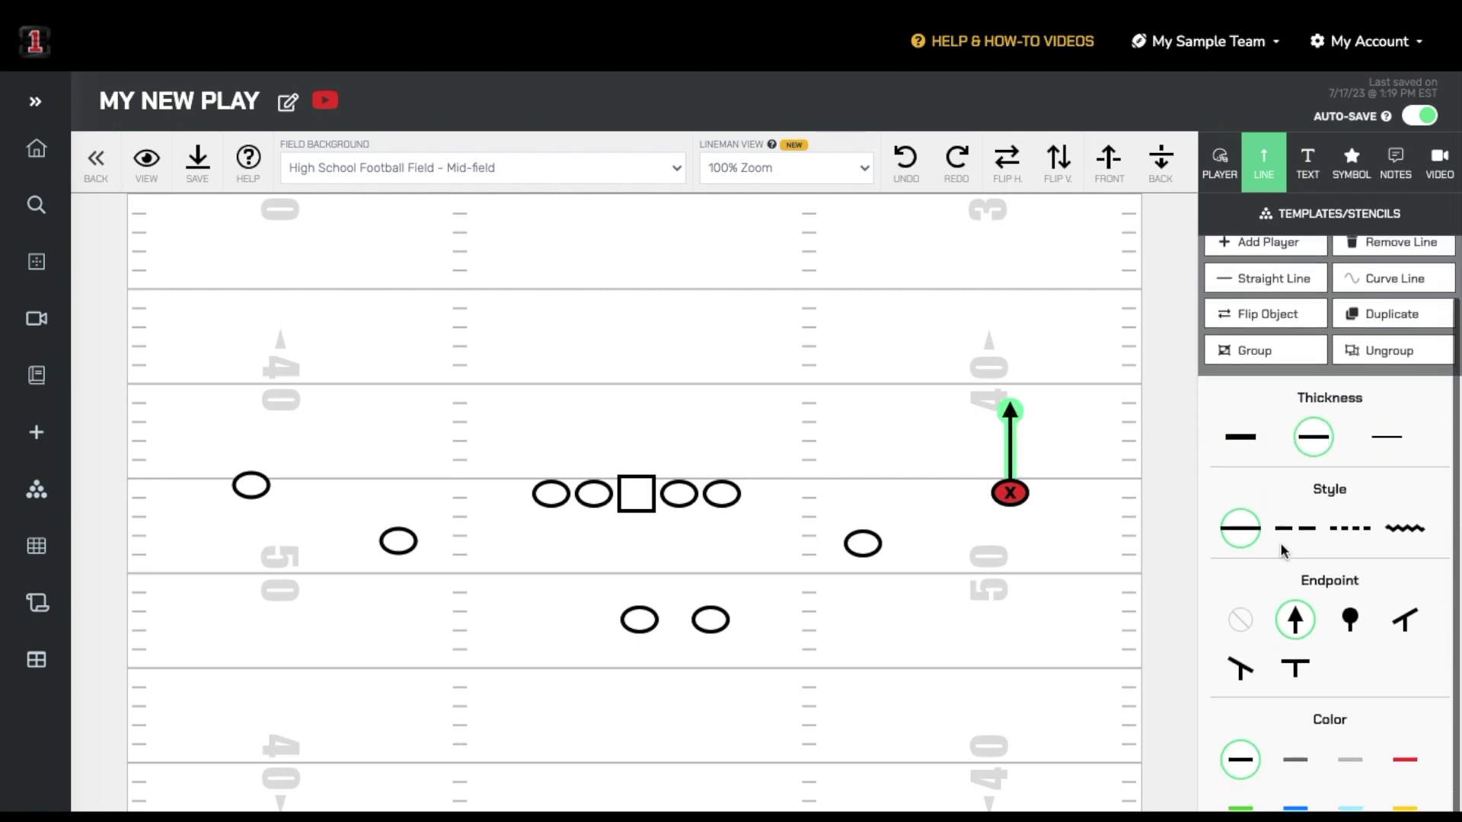
{"action": "scroll", "coordinate": [1284, 550], "scroll_direction": "up", "scroll_amount": 5}
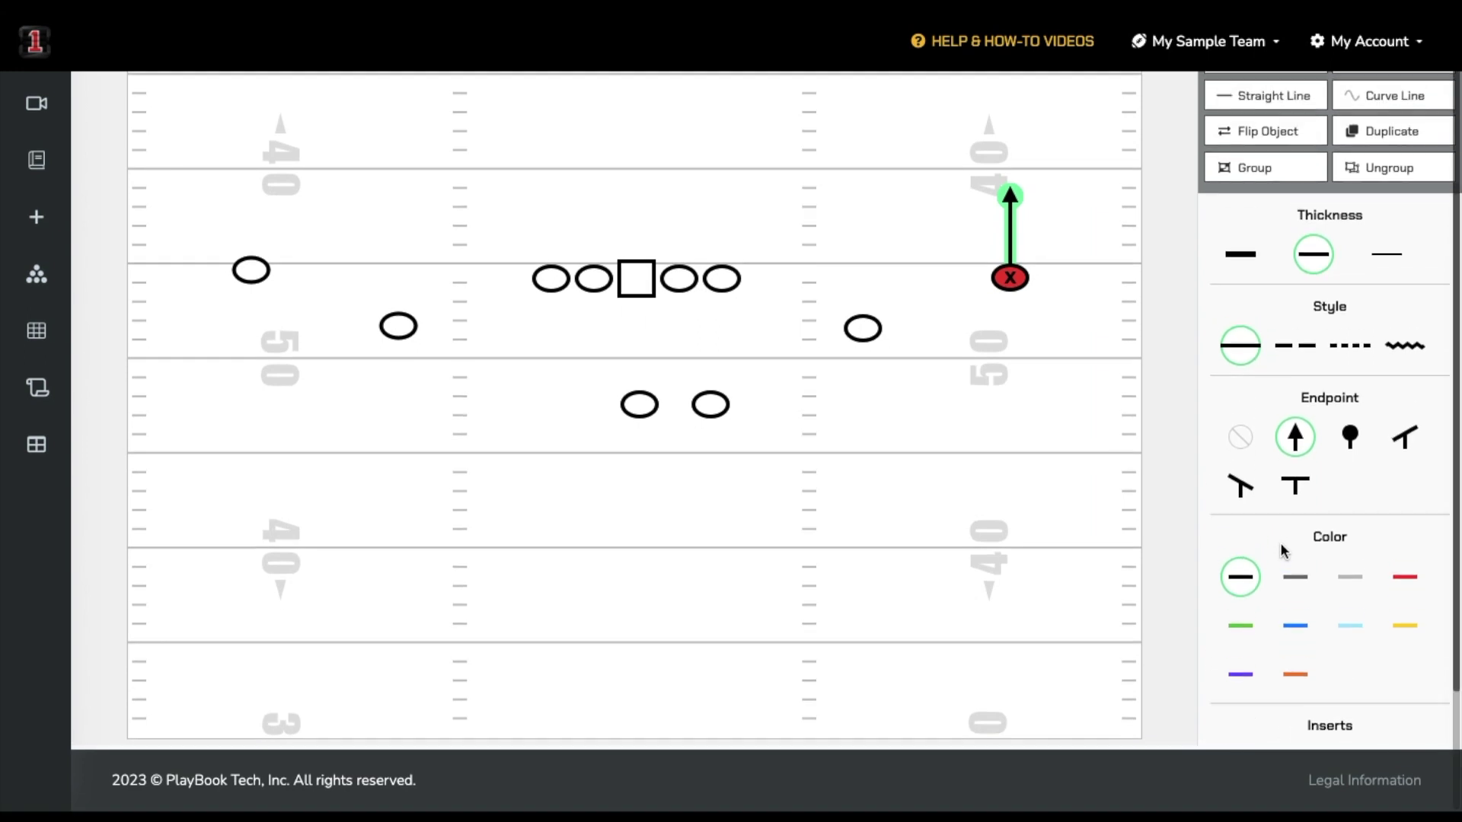
{"action": "scroll", "coordinate": [1283, 551], "scroll_direction": "up", "scroll_amount": 3}
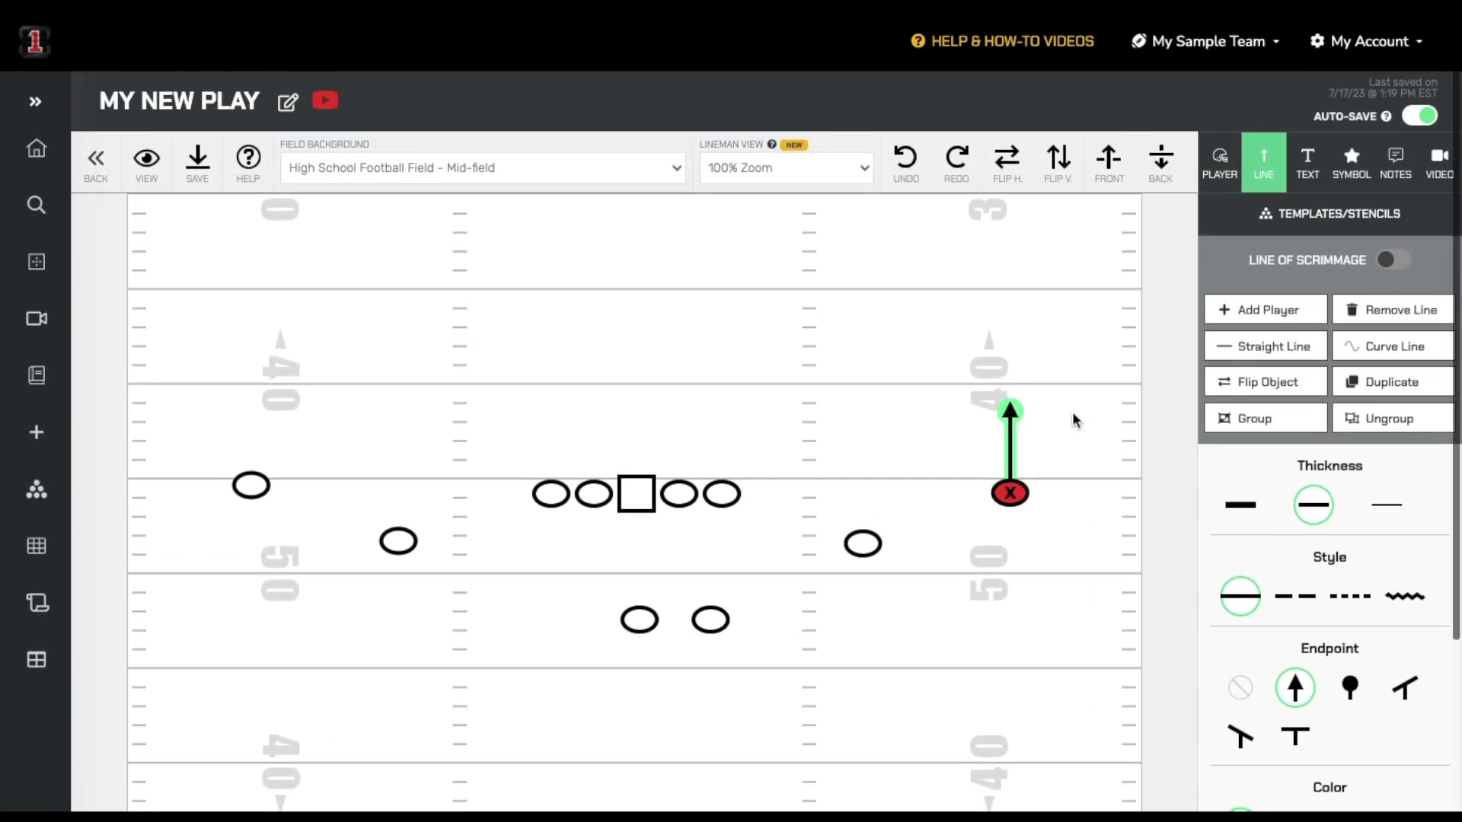
Lengthen the X player's route upfield and add a second straight segment angled back inside to form a hook
{"action": "left_click_drag", "start_coordinate": [1009, 411], "coordinate": [1007, 322]}
{"action": "left_click", "coordinate": [1219, 349]}
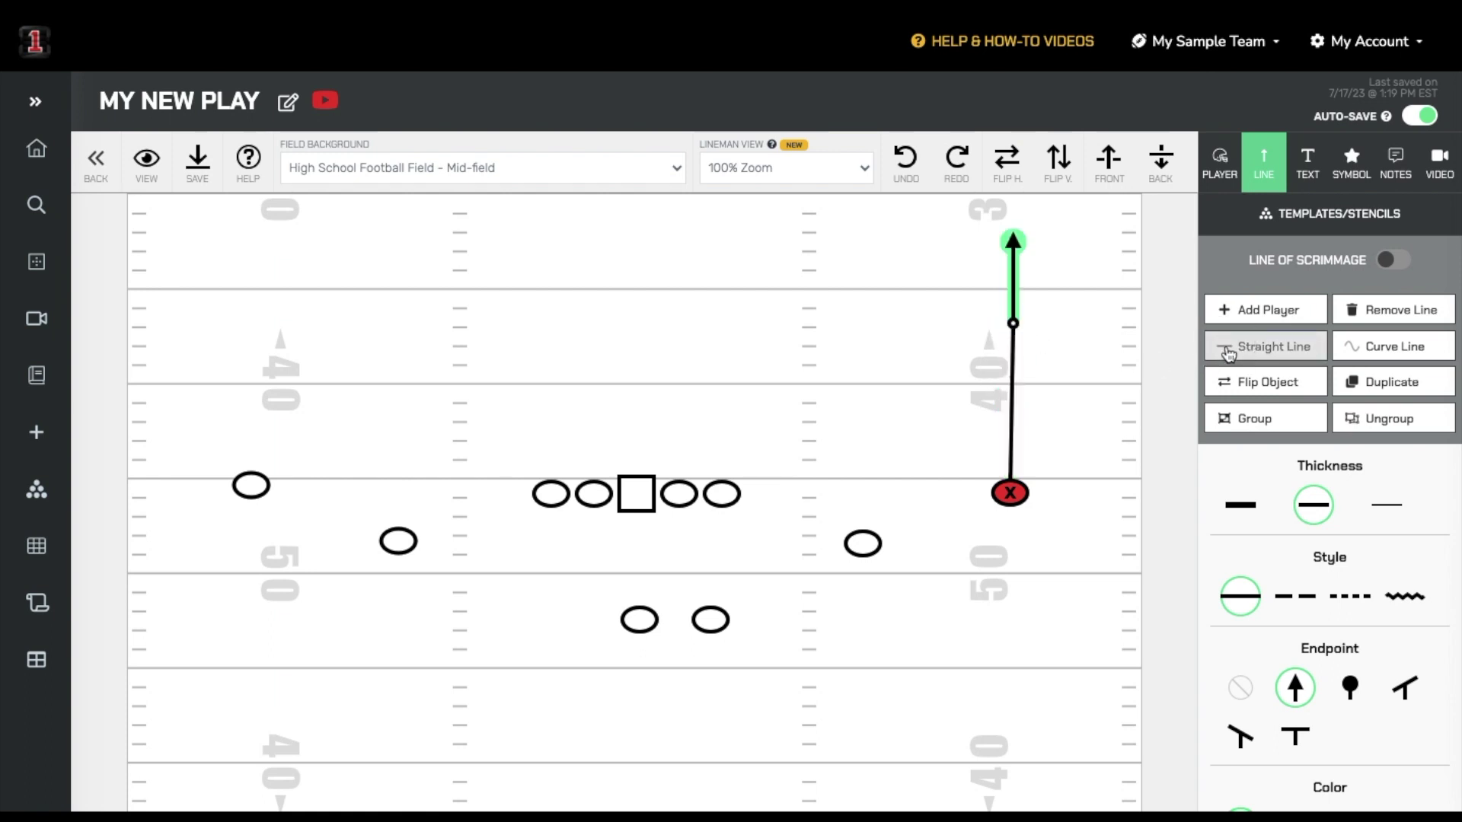
{"action": "left_click_drag", "start_coordinate": [1008, 243], "coordinate": [968, 400]}
{"action": "left_click", "coordinate": [1012, 348]}
{"action": "left_click_drag", "start_coordinate": [1013, 352], "coordinate": [1009, 373]}
Add a curved route to the X player, extend it deep upfield outside the hook, and set its style to Dotted
{"action": "left_click", "coordinate": [1013, 492]}
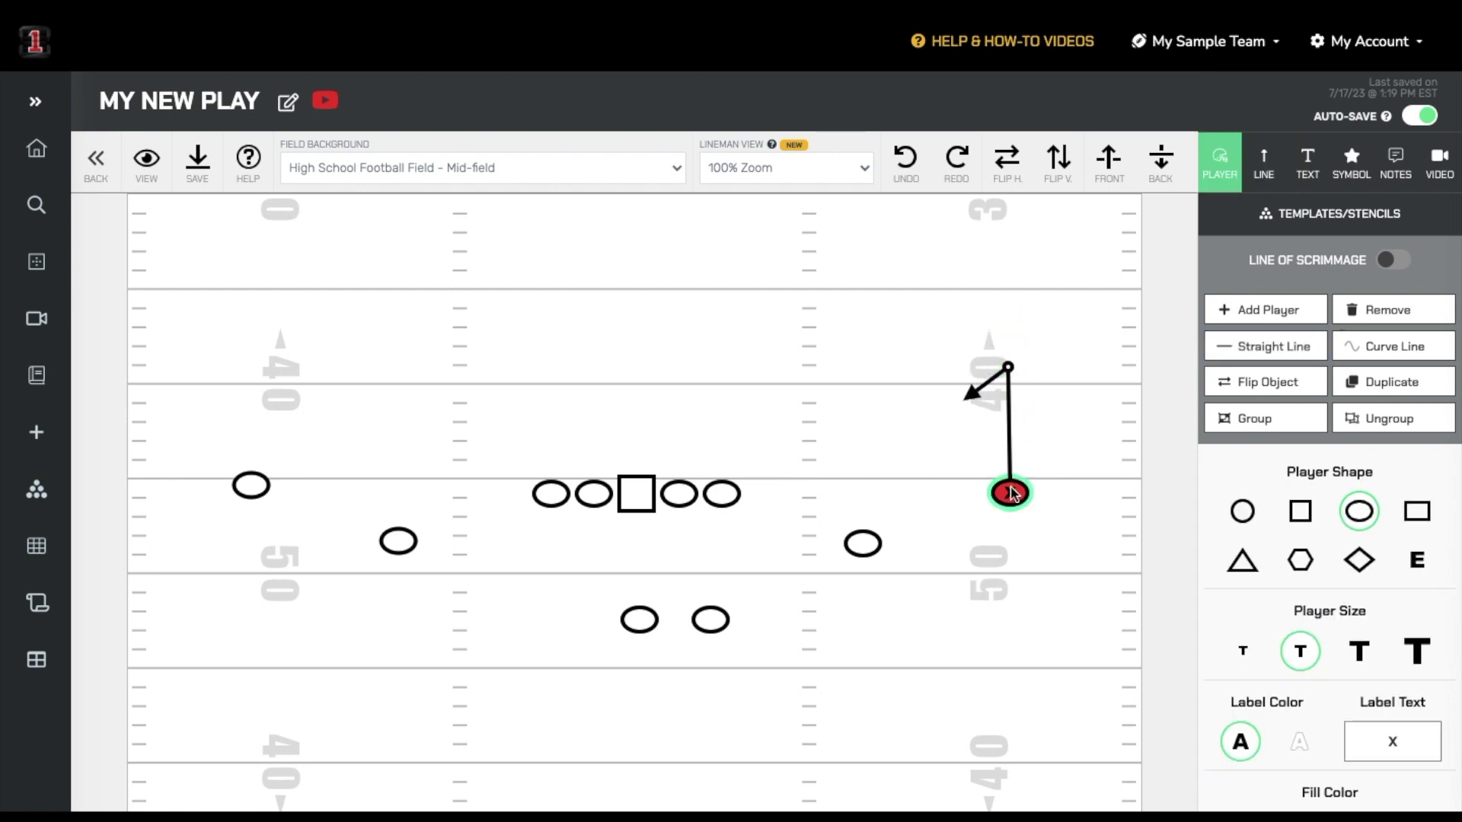
{"action": "left_click", "coordinate": [1394, 348]}
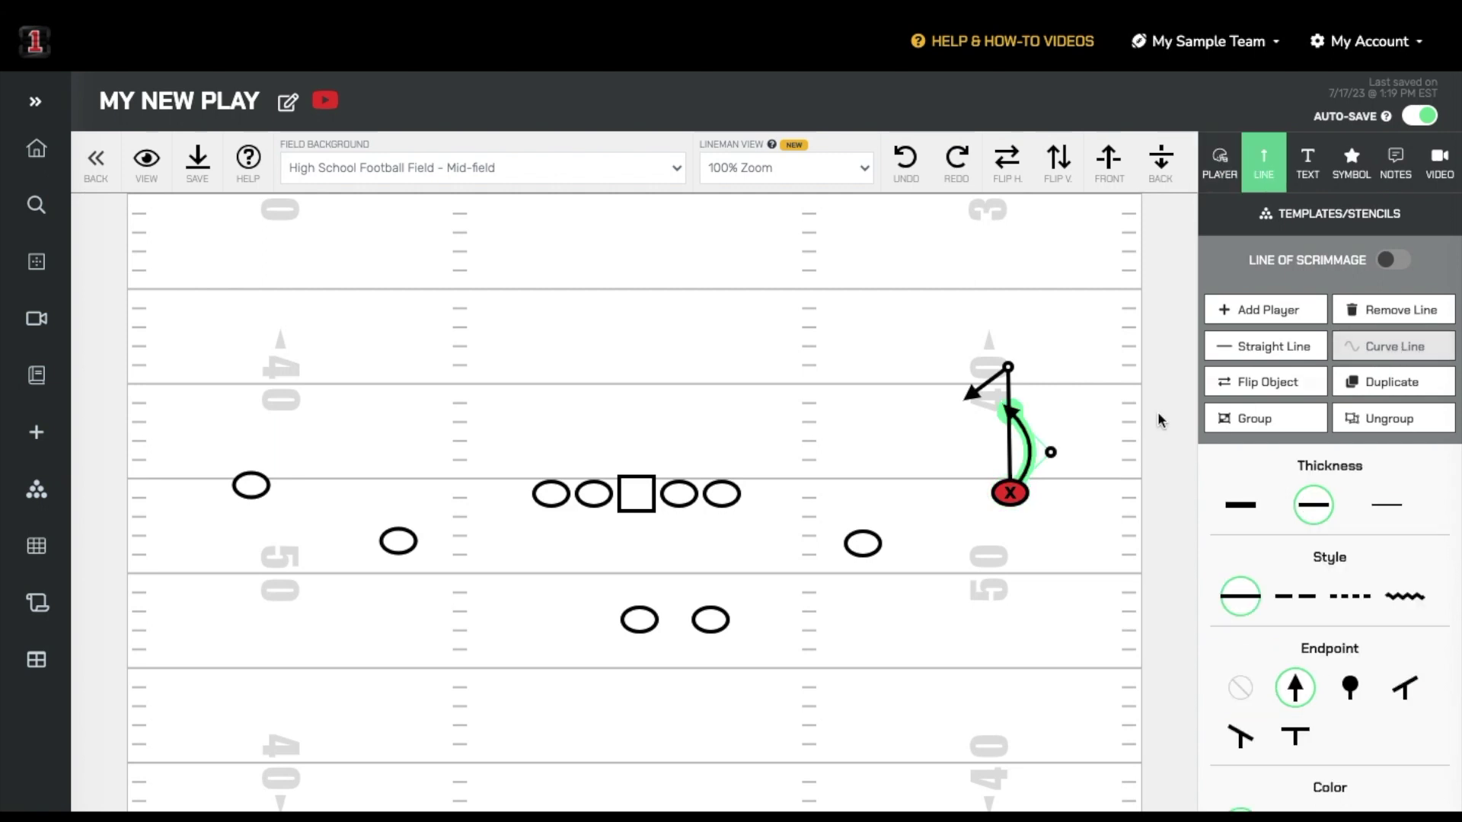
{"action": "left_click_drag", "start_coordinate": [1013, 413], "coordinate": [1041, 250]}
{"action": "left_click", "coordinate": [1349, 596]}
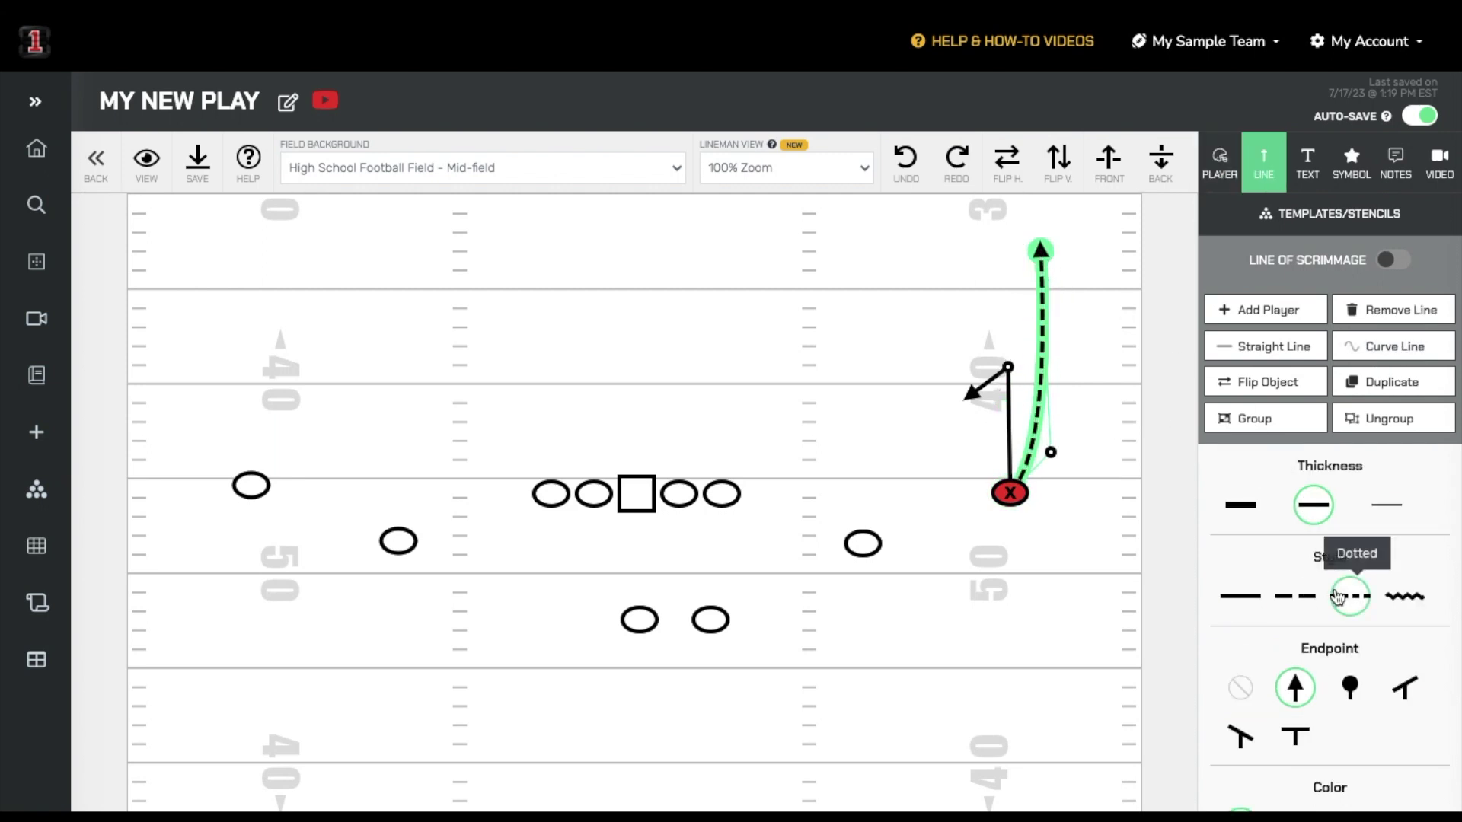
{"action": "left_click", "coordinate": [1070, 535]}
Try the Shade Left fill shading on the rightmost lineman
{"action": "left_click", "coordinate": [725, 500]}
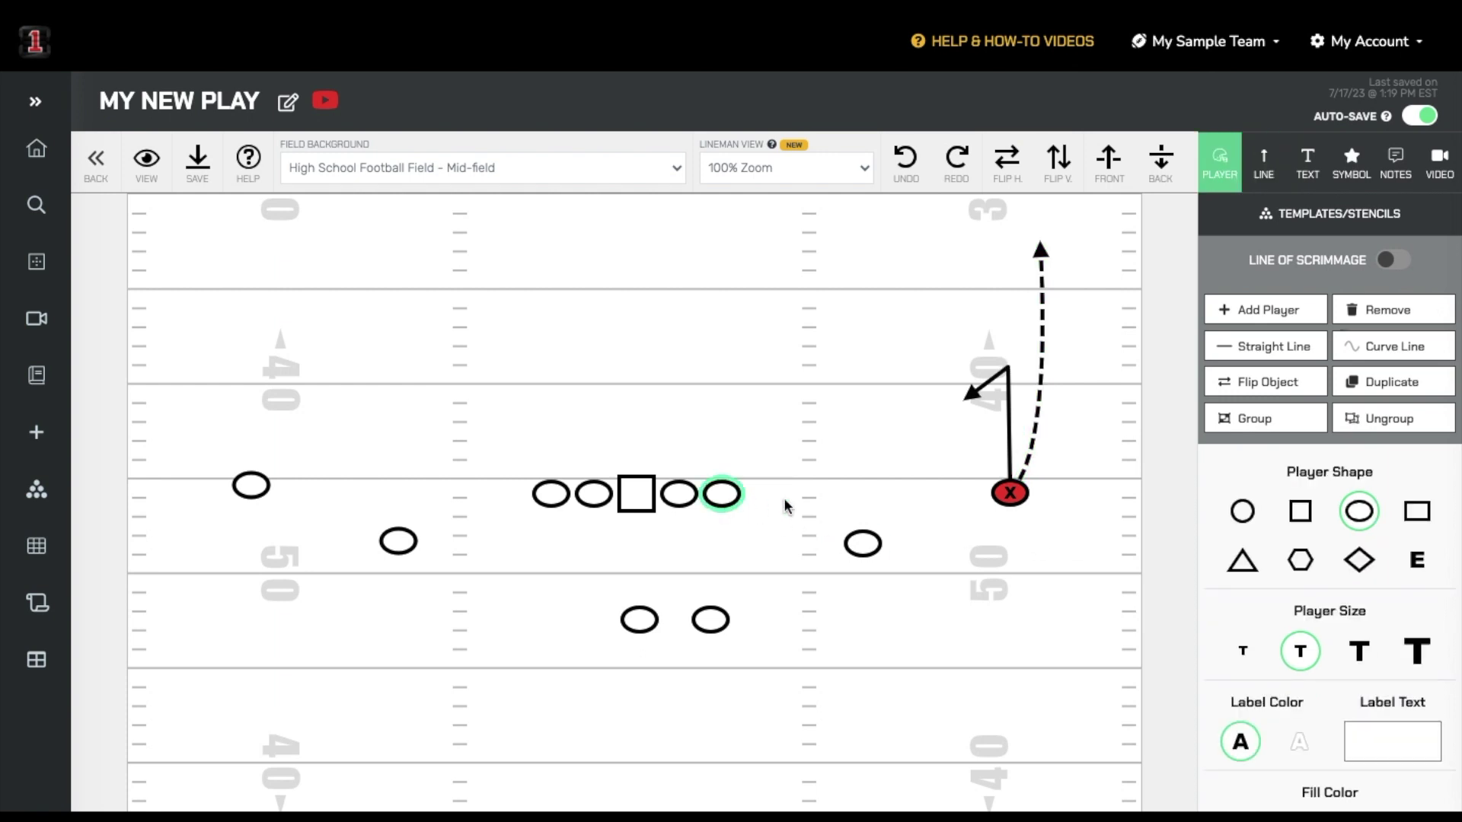
{"action": "scroll", "coordinate": [1241, 624], "scroll_direction": "down", "scroll_amount": 4}
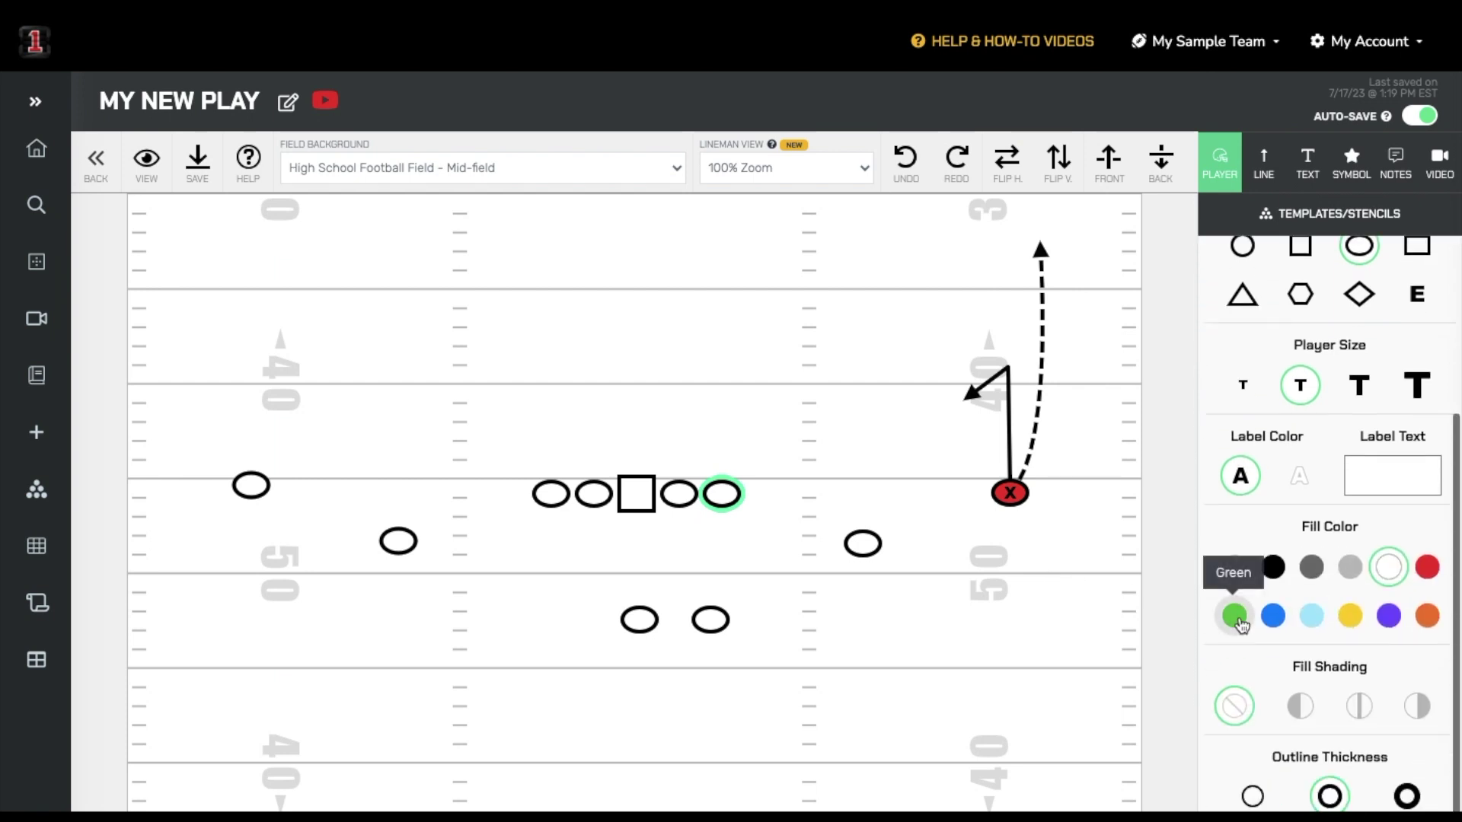
{"action": "left_click", "coordinate": [1291, 655]}
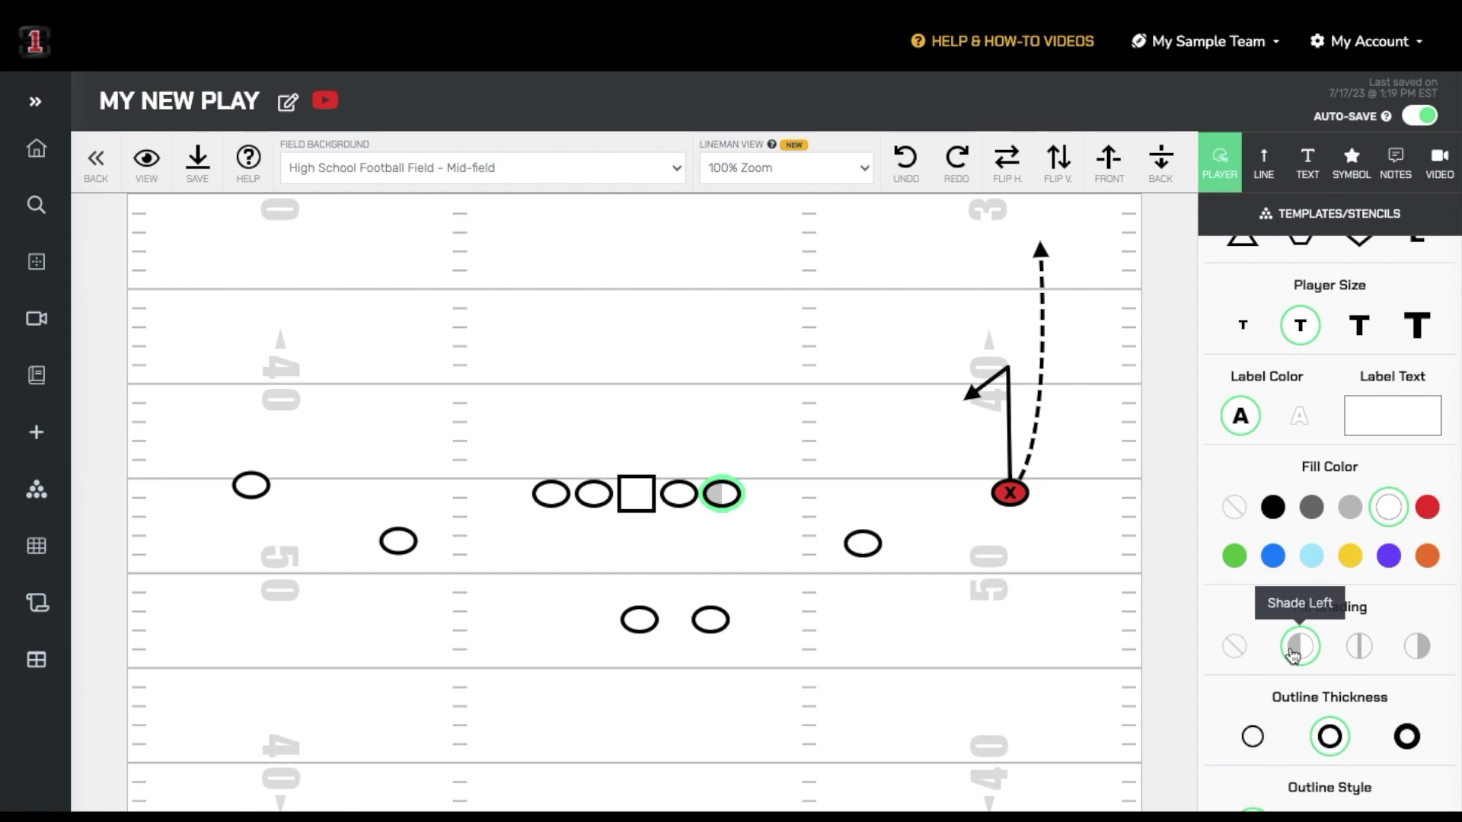
{"action": "key", "text": "Escape"}
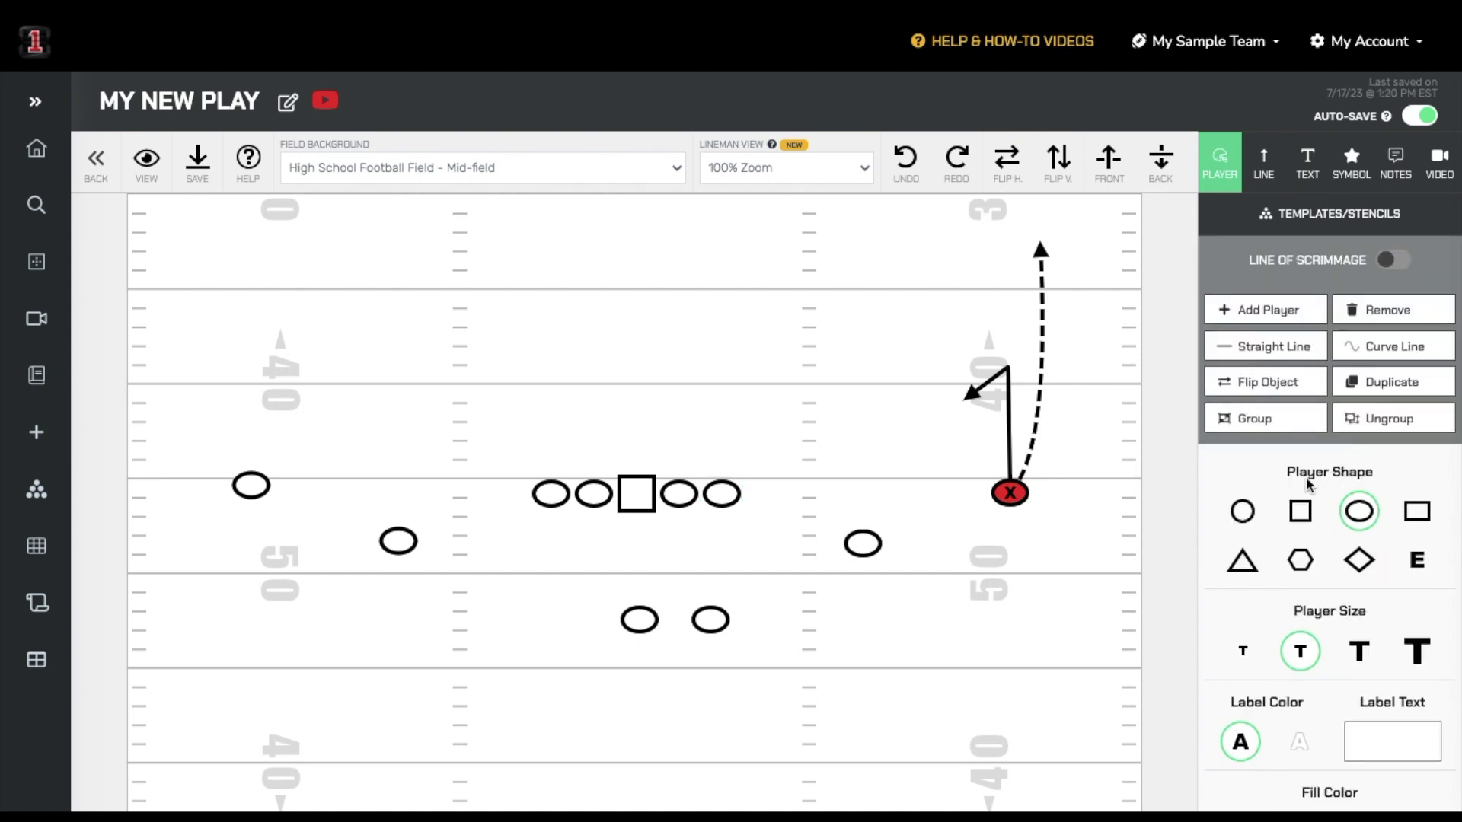
Add a letter-only player showing E and place it just above and outside the rightmost lineman
{"action": "left_click", "coordinate": [1287, 320]}
{"action": "left_click", "coordinate": [1416, 560]}
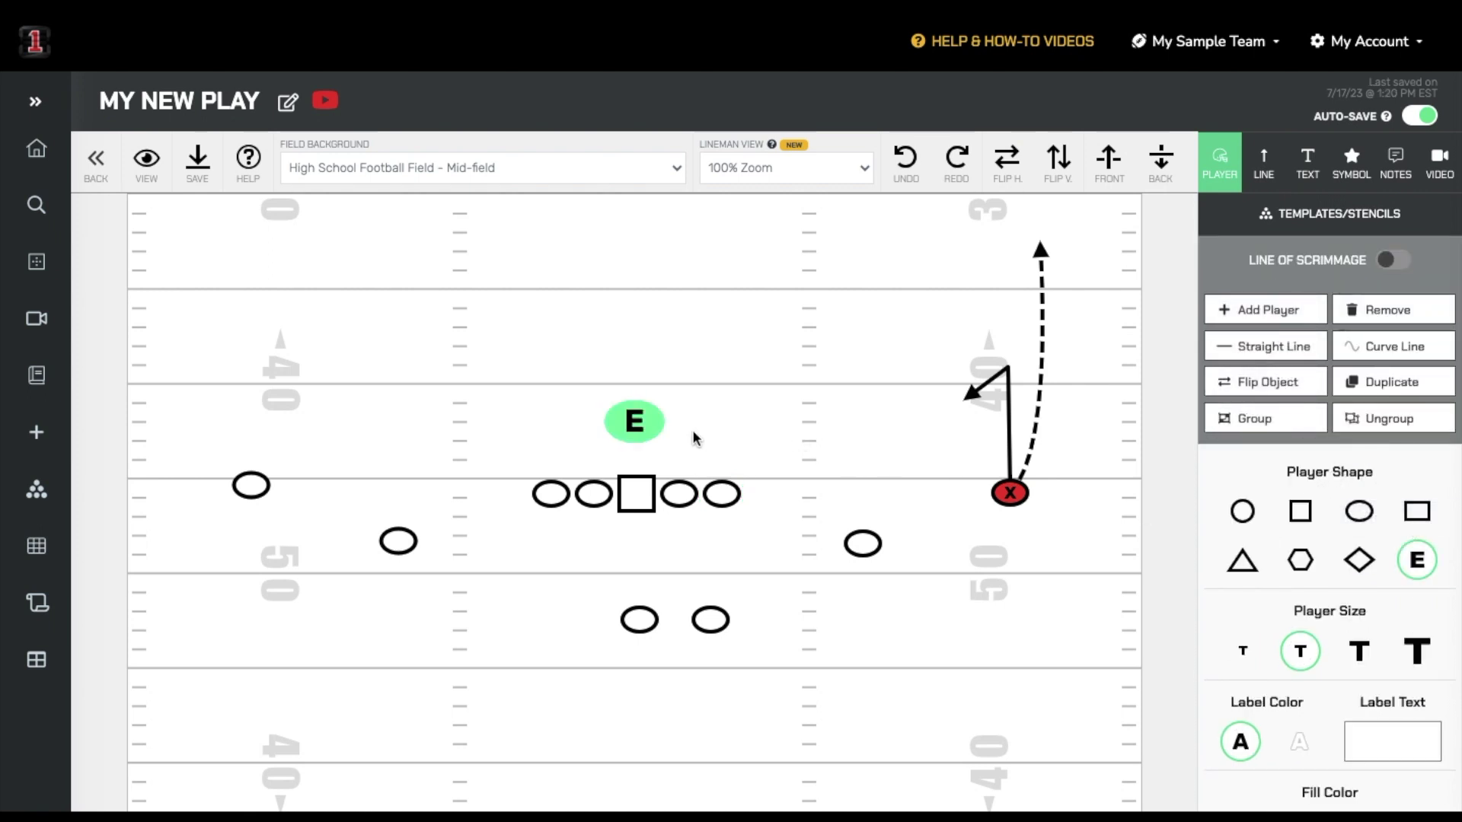
{"action": "left_click_drag", "start_coordinate": [641, 427], "coordinate": [759, 461]}
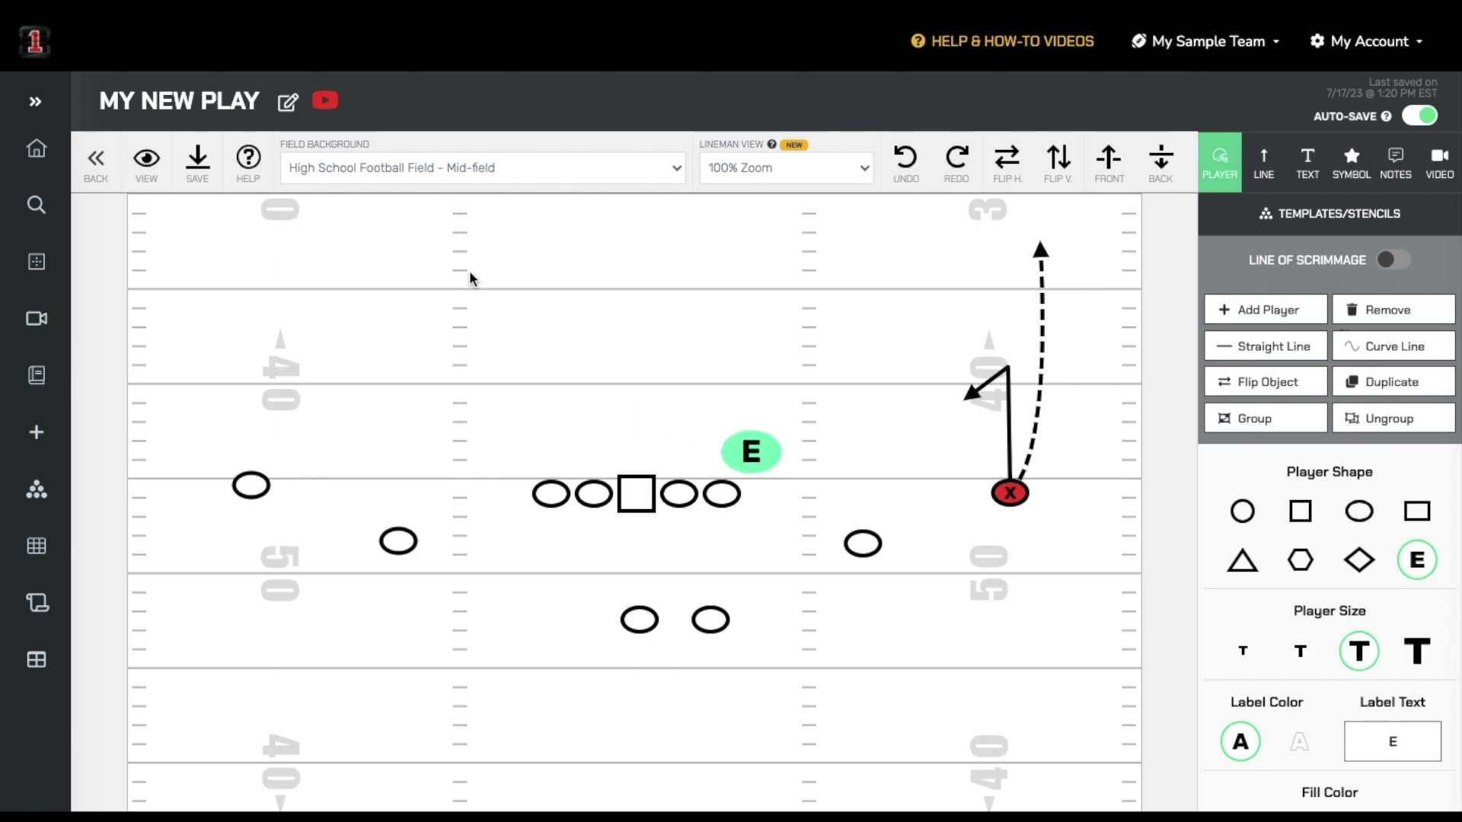
Open the play's name for editing
{"action": "left_click", "coordinate": [288, 102]}
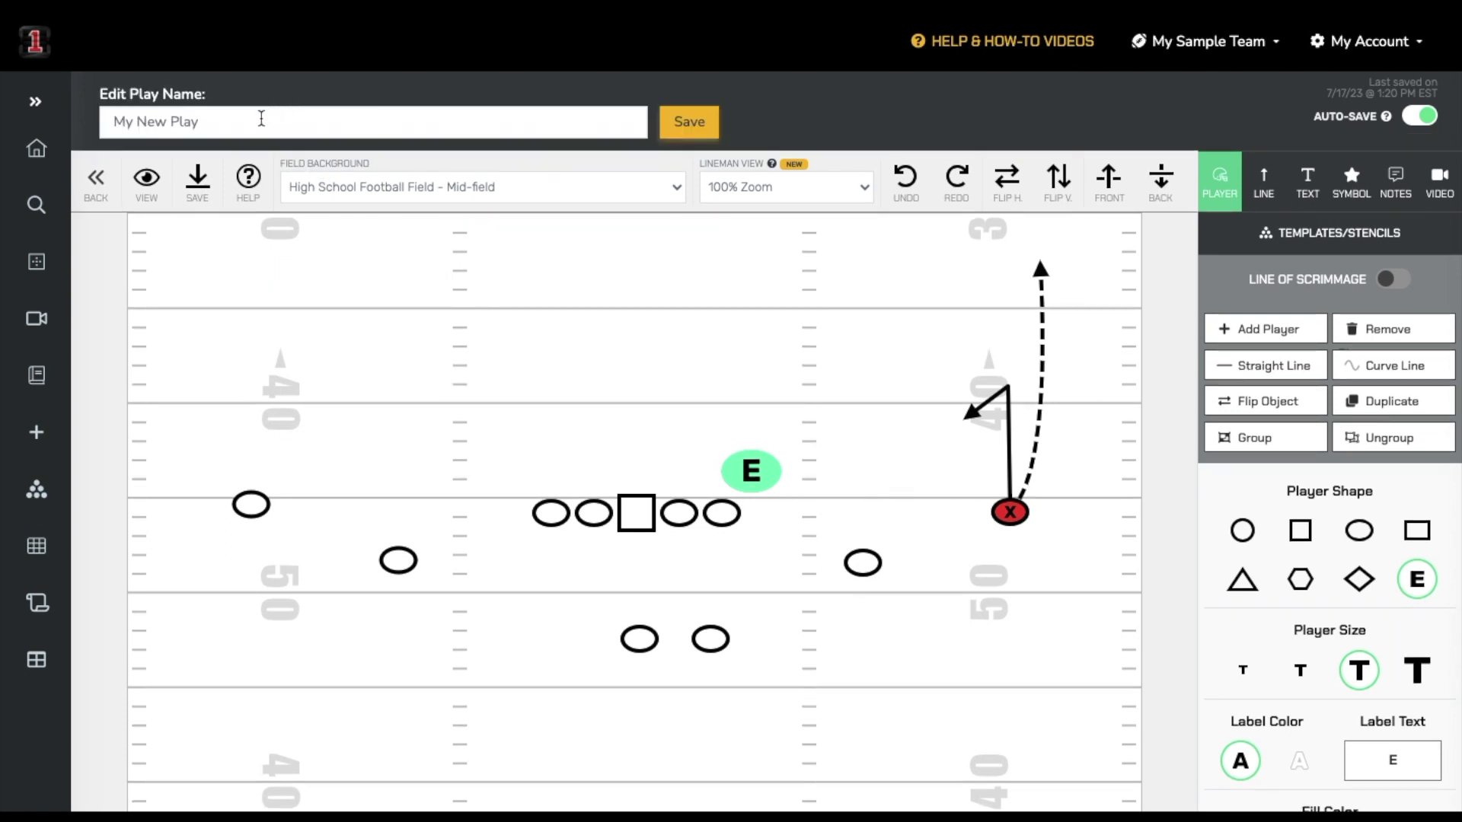
{"action": "left_click", "coordinate": [528, 143]}
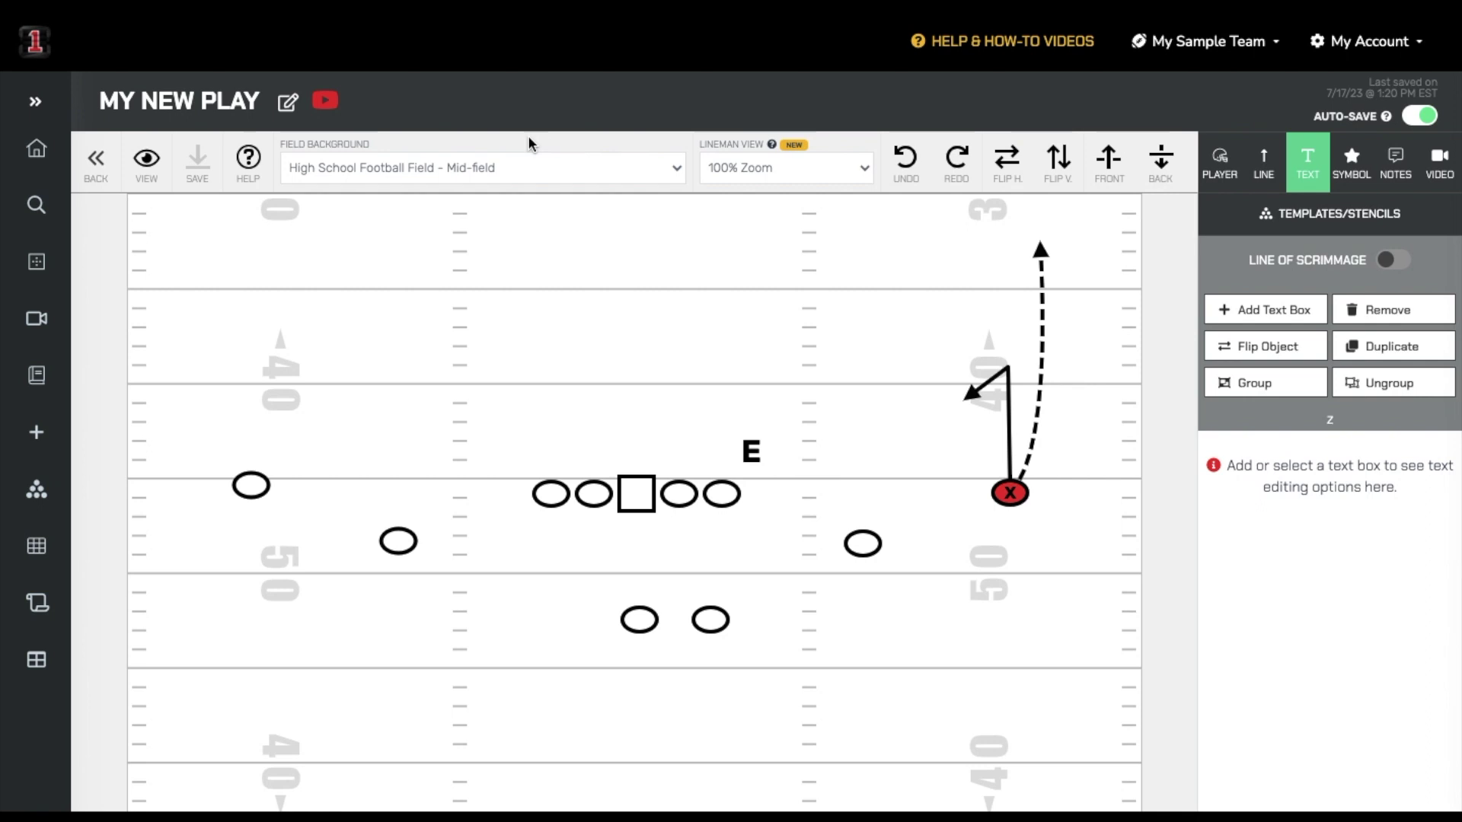
Add a text box reading "New Play Text" to the field
{"action": "left_click", "coordinate": [1252, 308]}
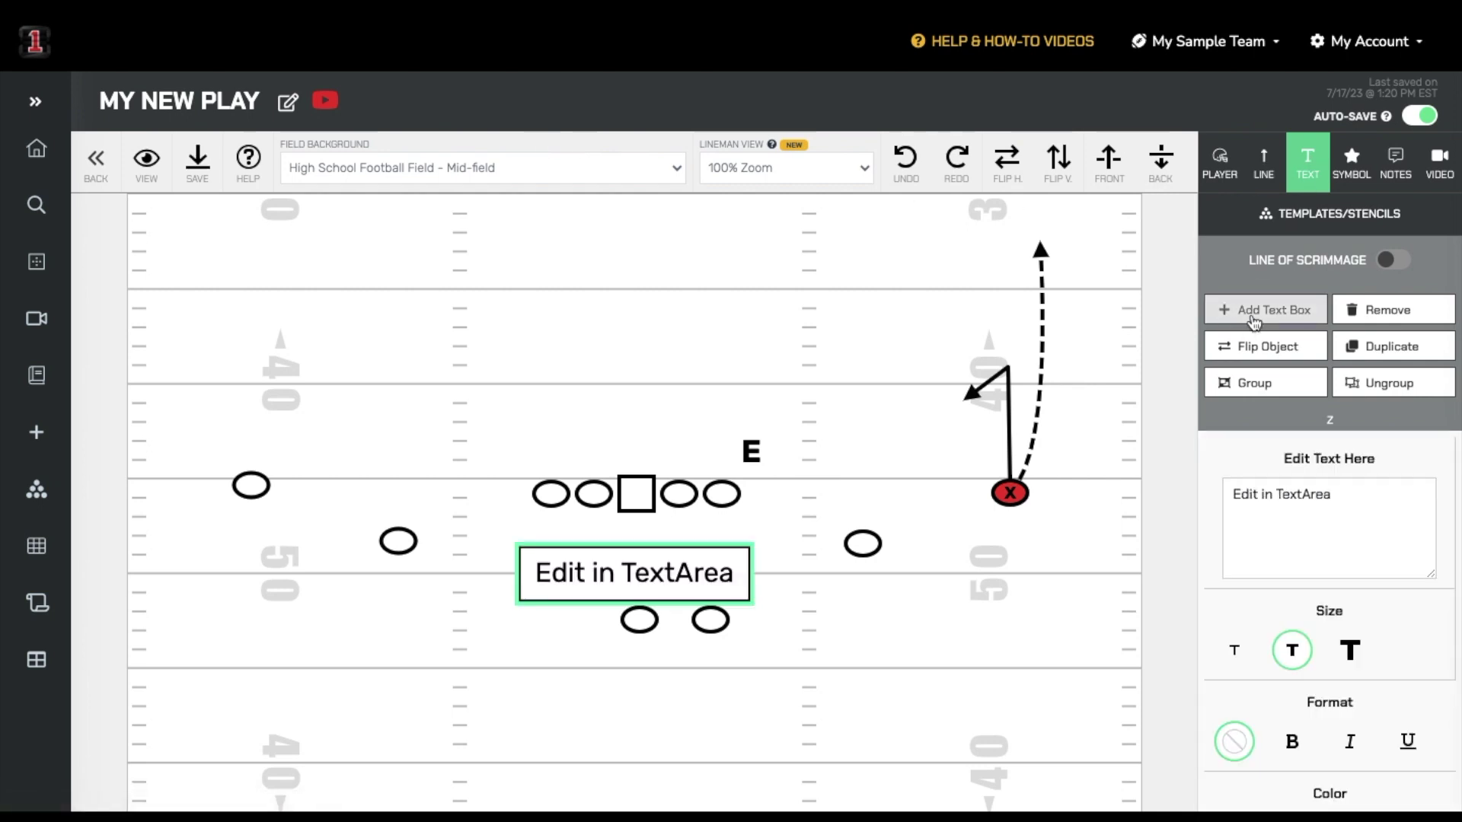
{"action": "left_click_drag", "start_coordinate": [1343, 493], "coordinate": [1229, 481]}
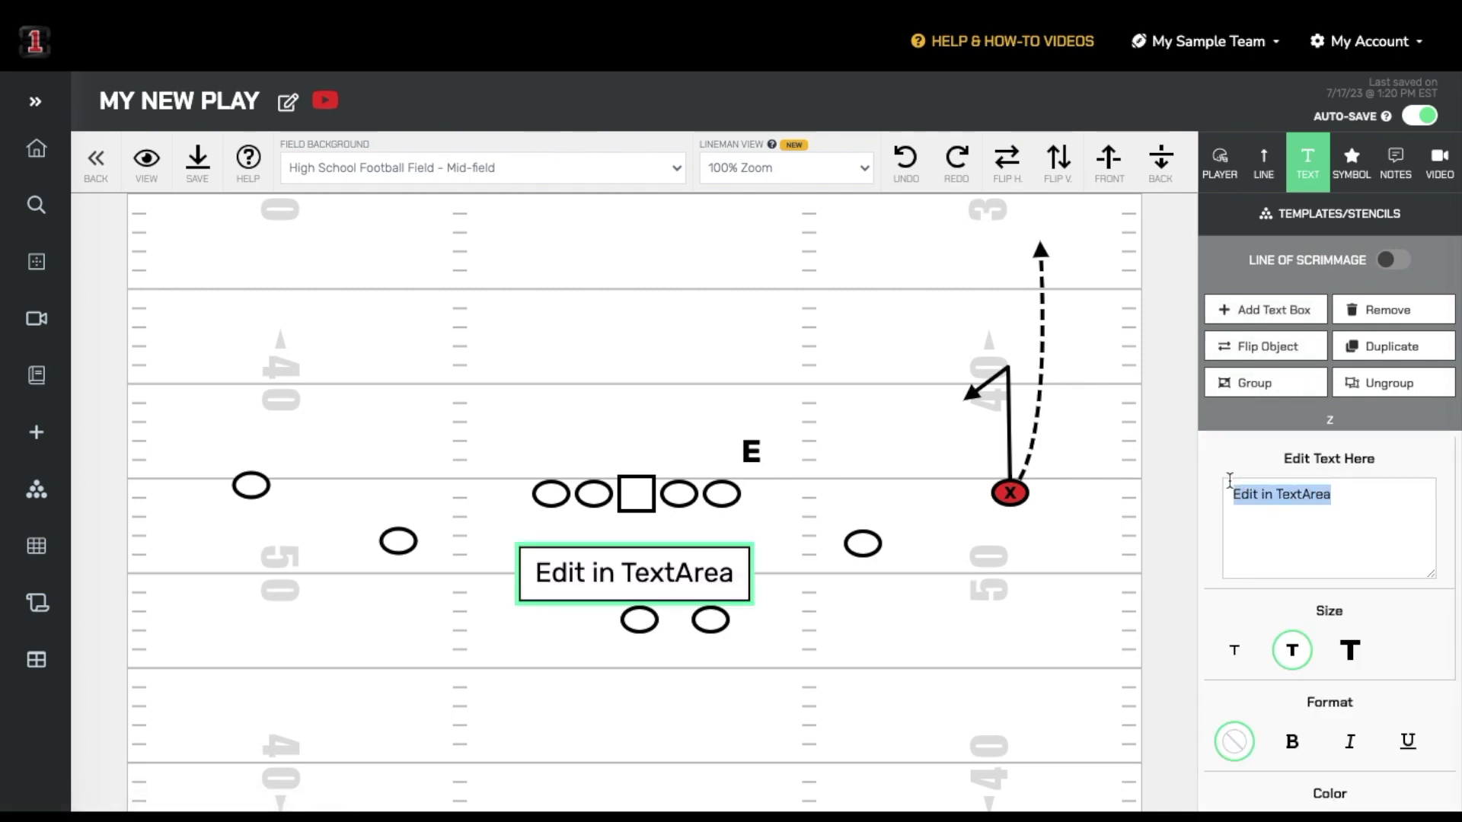
{"action": "type", "text": "Ne"}
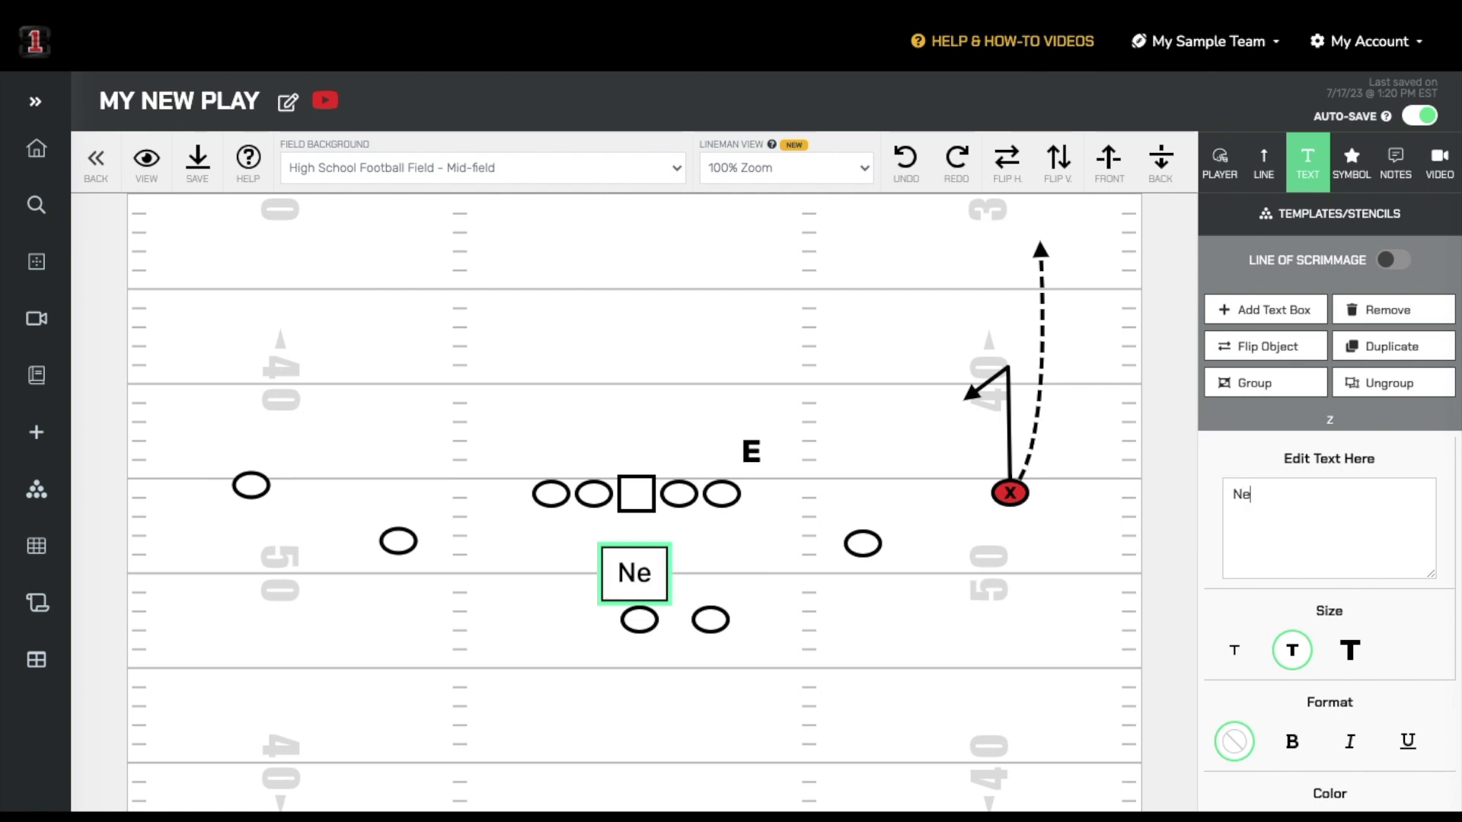
{"action": "type", "text": "w Play Text"}
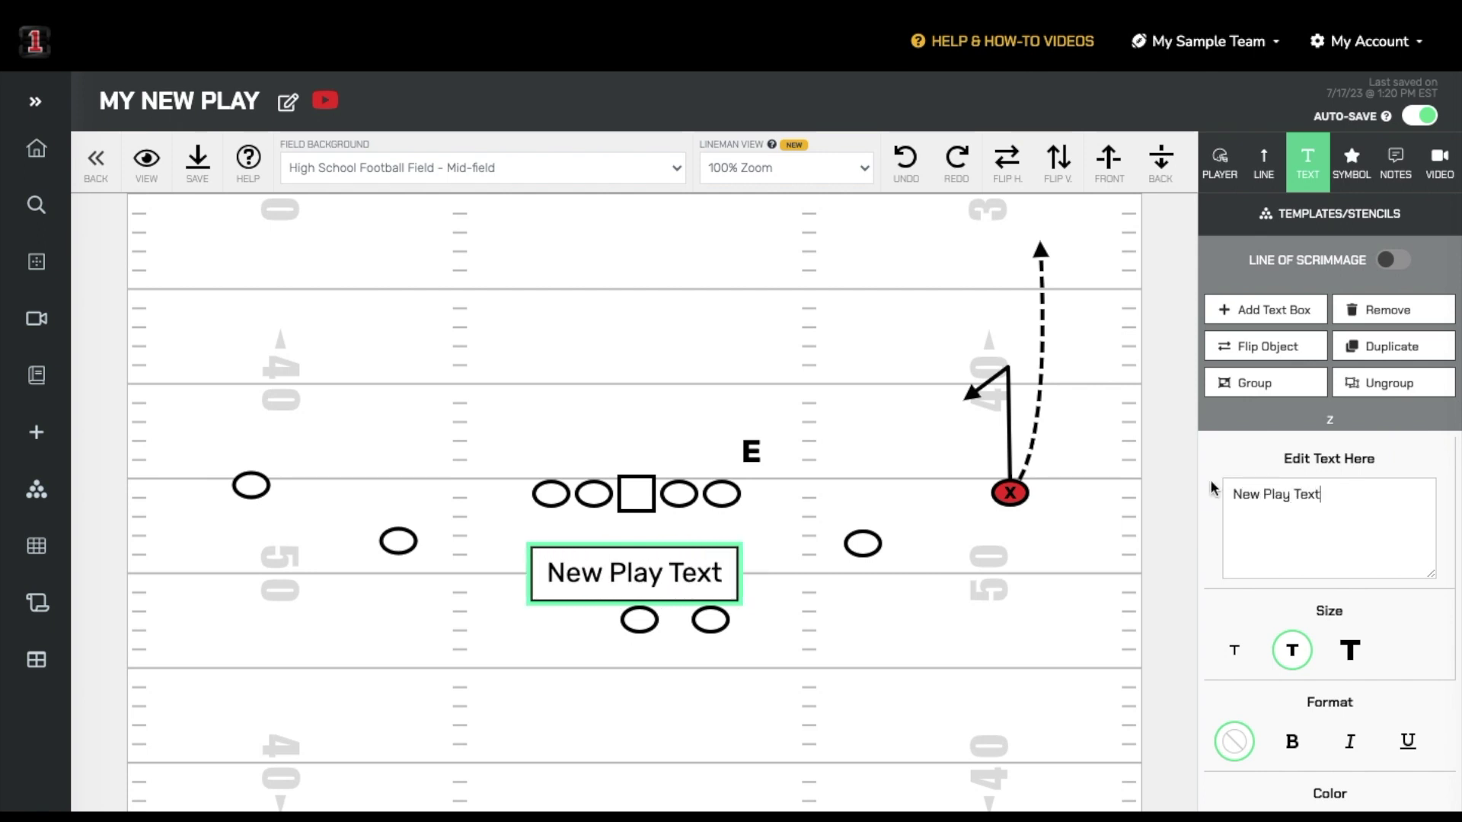
Format the text box as large white text on a black background and move it above the formation near the field's upper edge
{"action": "scroll", "coordinate": [1347, 533], "scroll_direction": "down", "scroll_amount": 2}
{"action": "left_click", "coordinate": [1349, 531]}
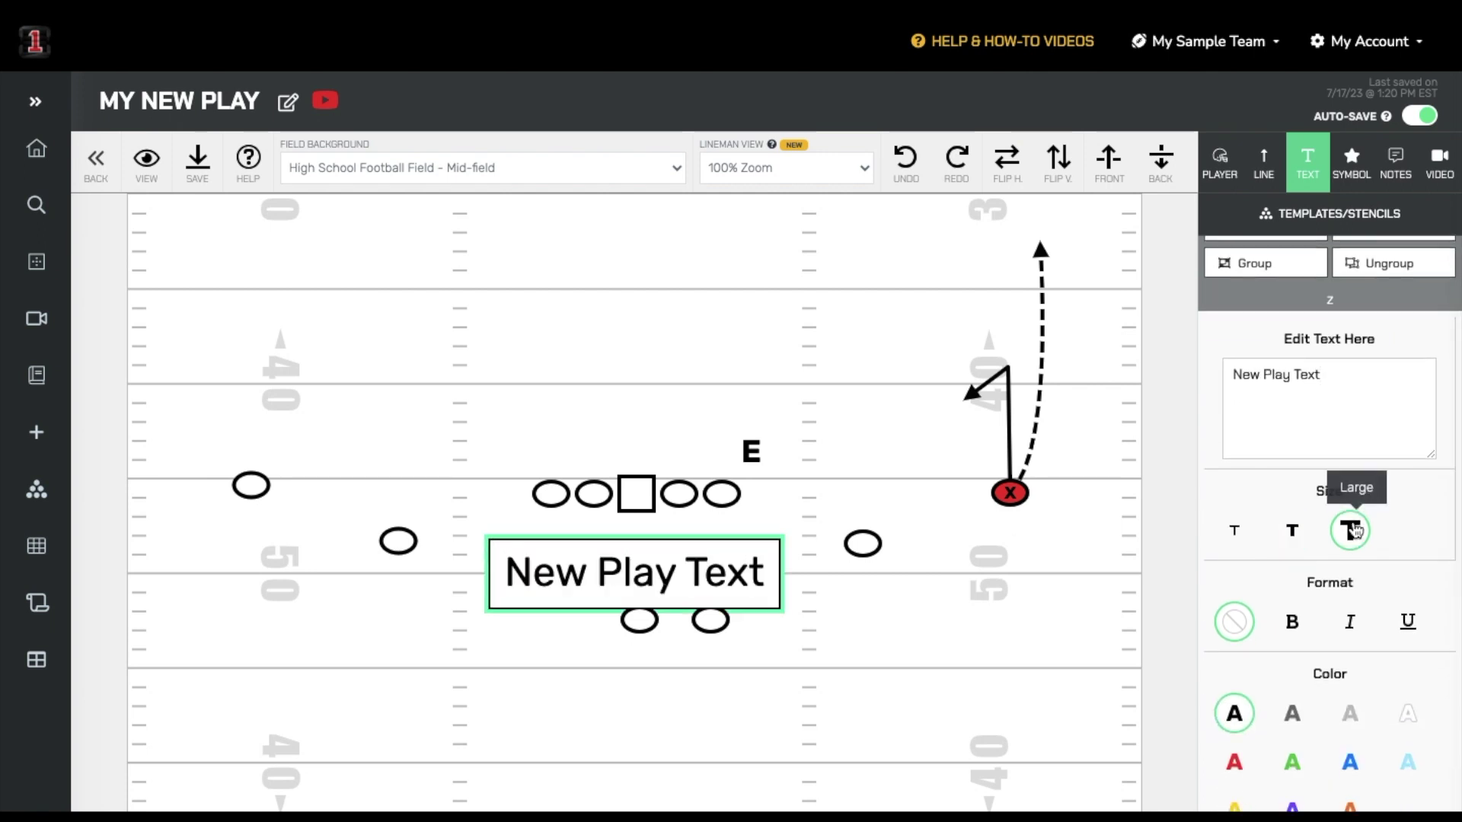
{"action": "scroll", "coordinate": [1352, 545], "scroll_direction": "down", "scroll_amount": 2}
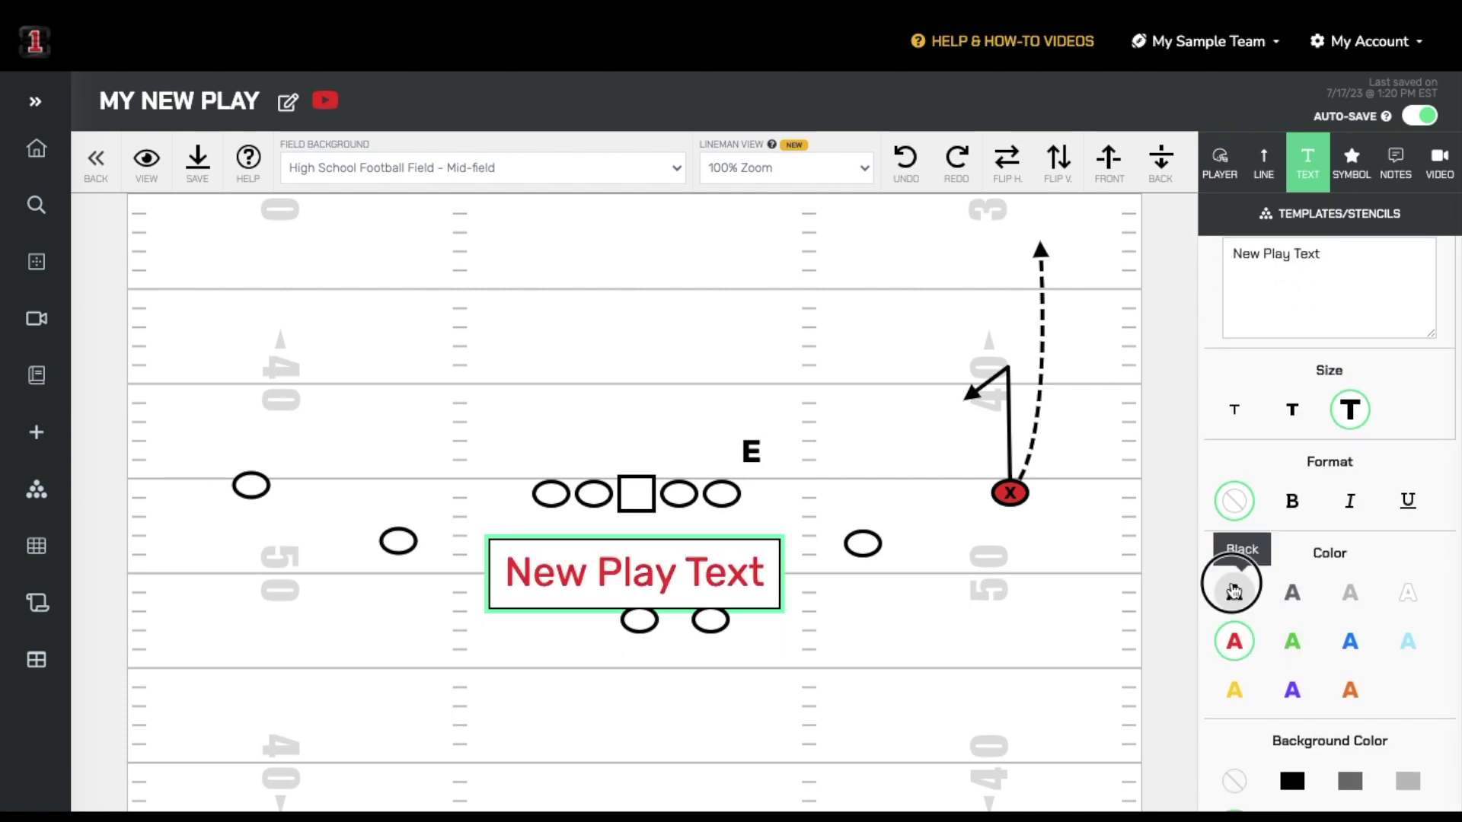
{"action": "scroll", "coordinate": [1235, 594], "scroll_direction": "down", "scroll_amount": 1}
{"action": "left_click", "coordinate": [1407, 498]}
{"action": "left_click", "coordinate": [1292, 687]}
{"action": "scroll", "coordinate": [1292, 687], "scroll_direction": "down", "scroll_amount": 1}
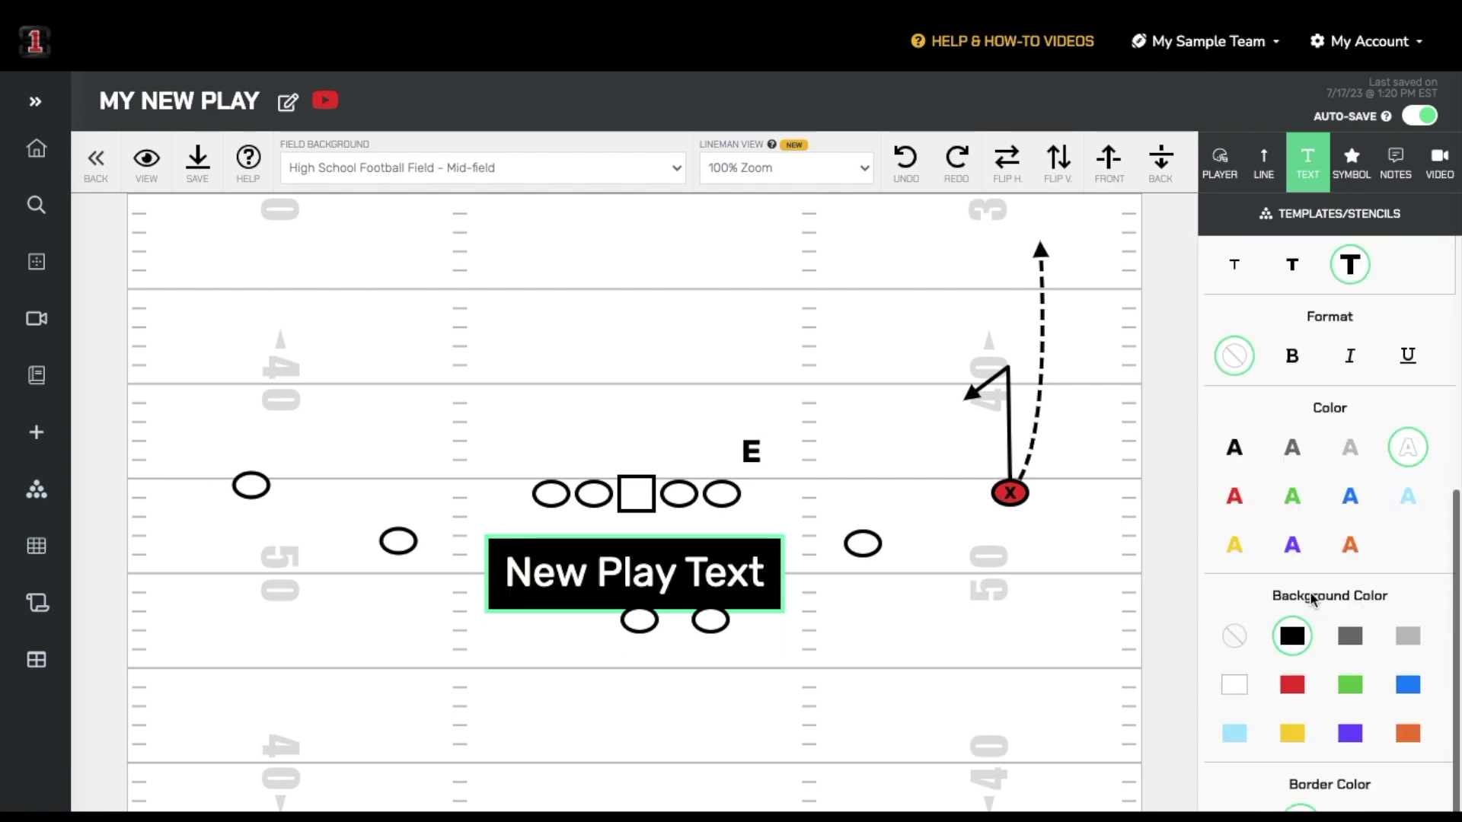
{"action": "left_click_drag", "start_coordinate": [698, 542], "coordinate": [697, 252]}
{"action": "left_click", "coordinate": [705, 319]}
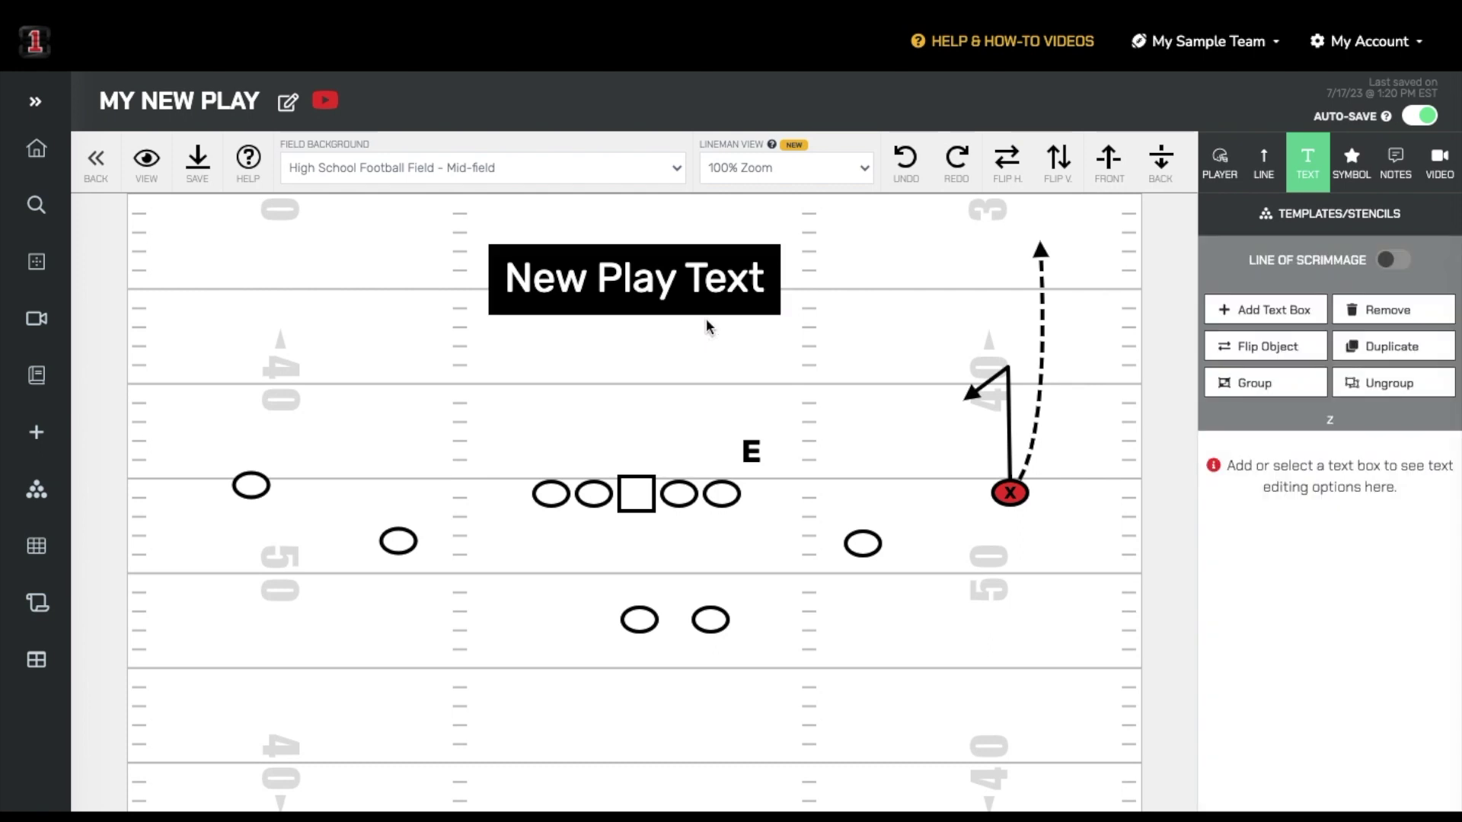
Group the two slot players and shift them together toward the left sideline and slightly closer to the line
{"action": "left_click_drag", "start_coordinate": [913, 541], "coordinate": [382, 543]}
{"action": "left_click", "coordinate": [1229, 426]}
{"action": "left_click_drag", "start_coordinate": [866, 544], "coordinate": [761, 531]}
{"action": "left_click", "coordinate": [957, 251]}
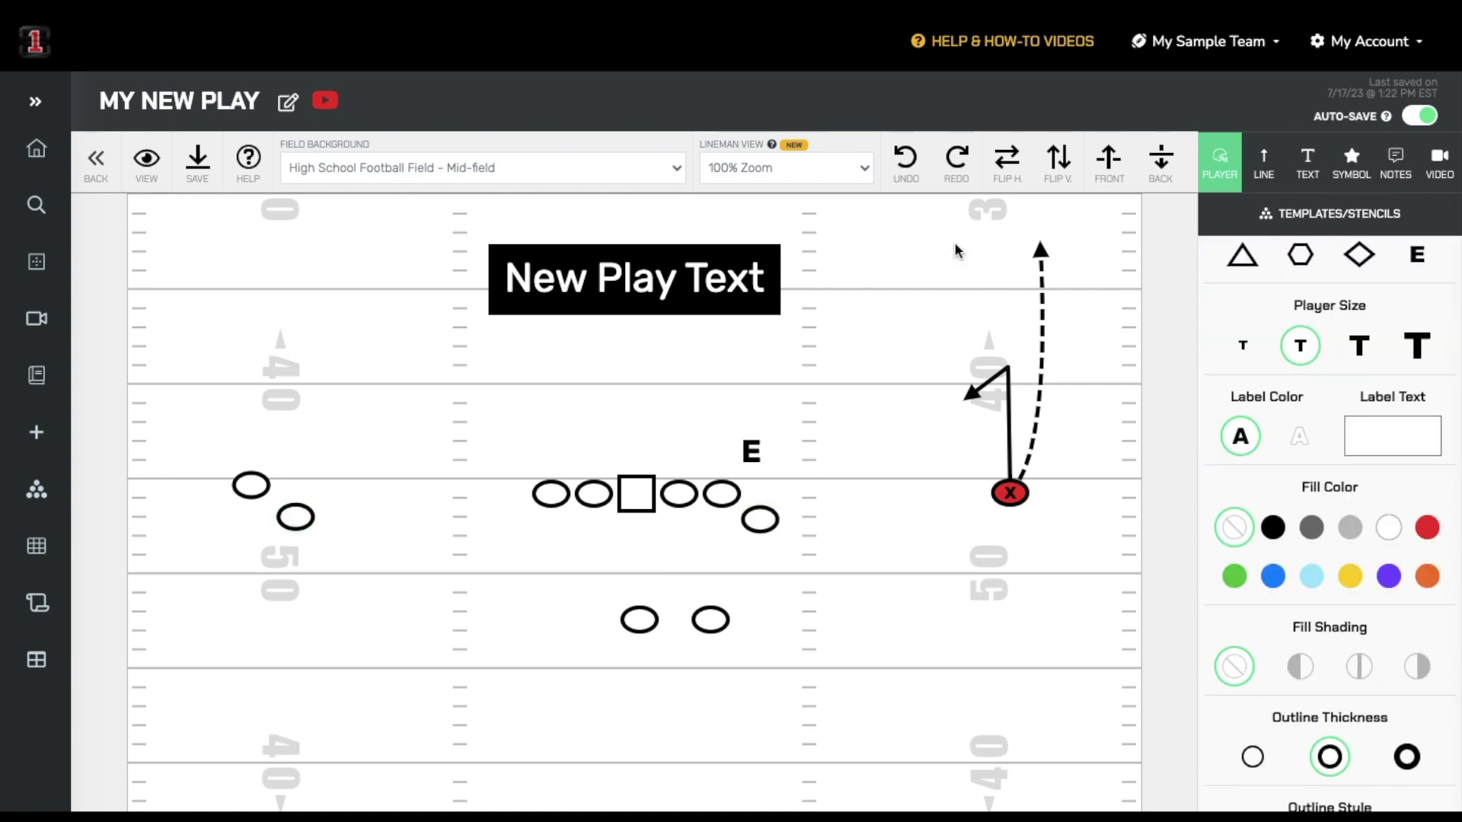
Flip the whole play horizontally and back again, and try the same with a vertical flip
{"action": "left_click", "coordinate": [1011, 172]}
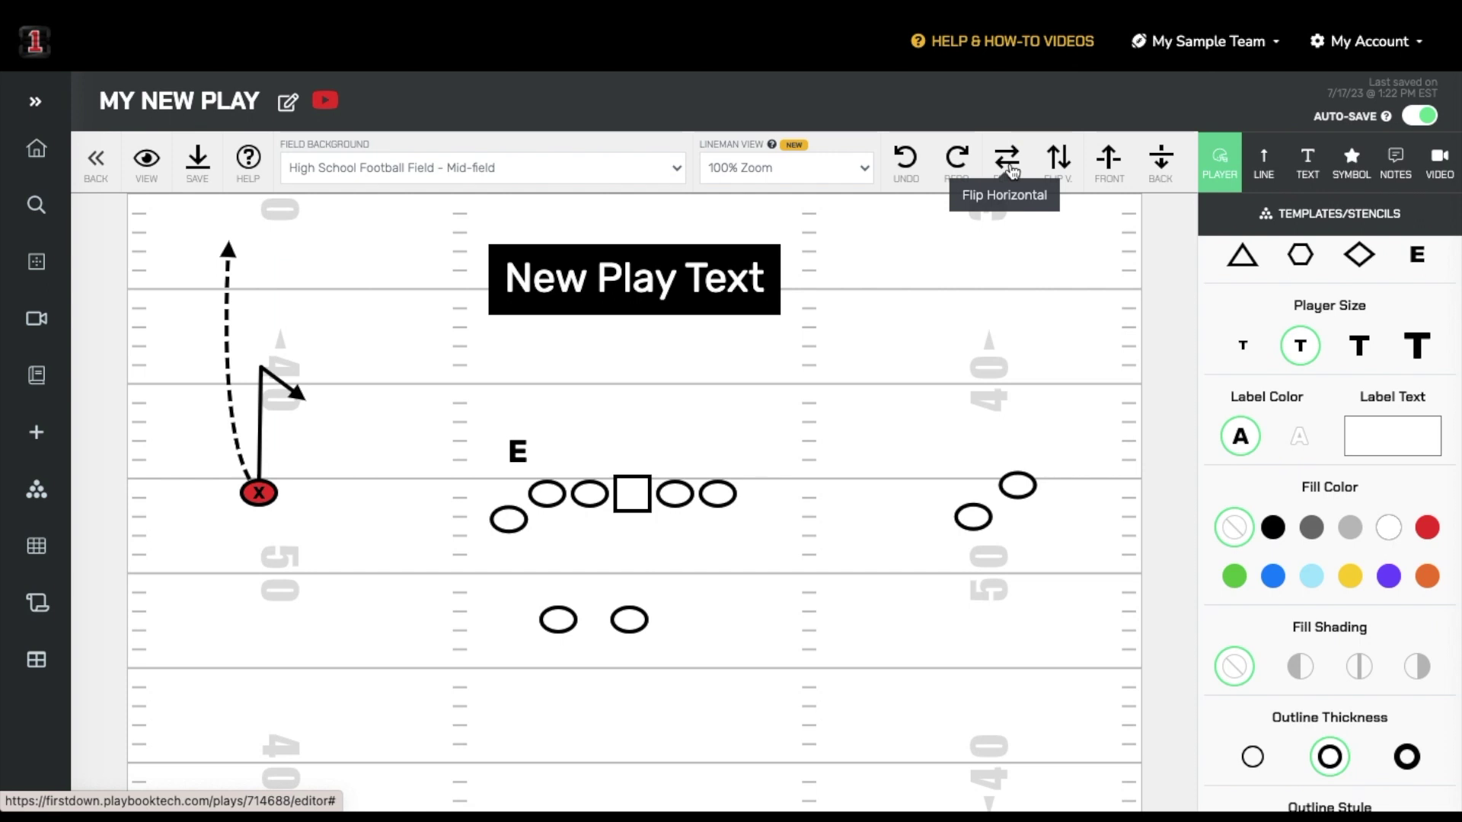
{"action": "left_click", "coordinate": [1011, 171]}
{"action": "left_click", "coordinate": [1058, 163]}
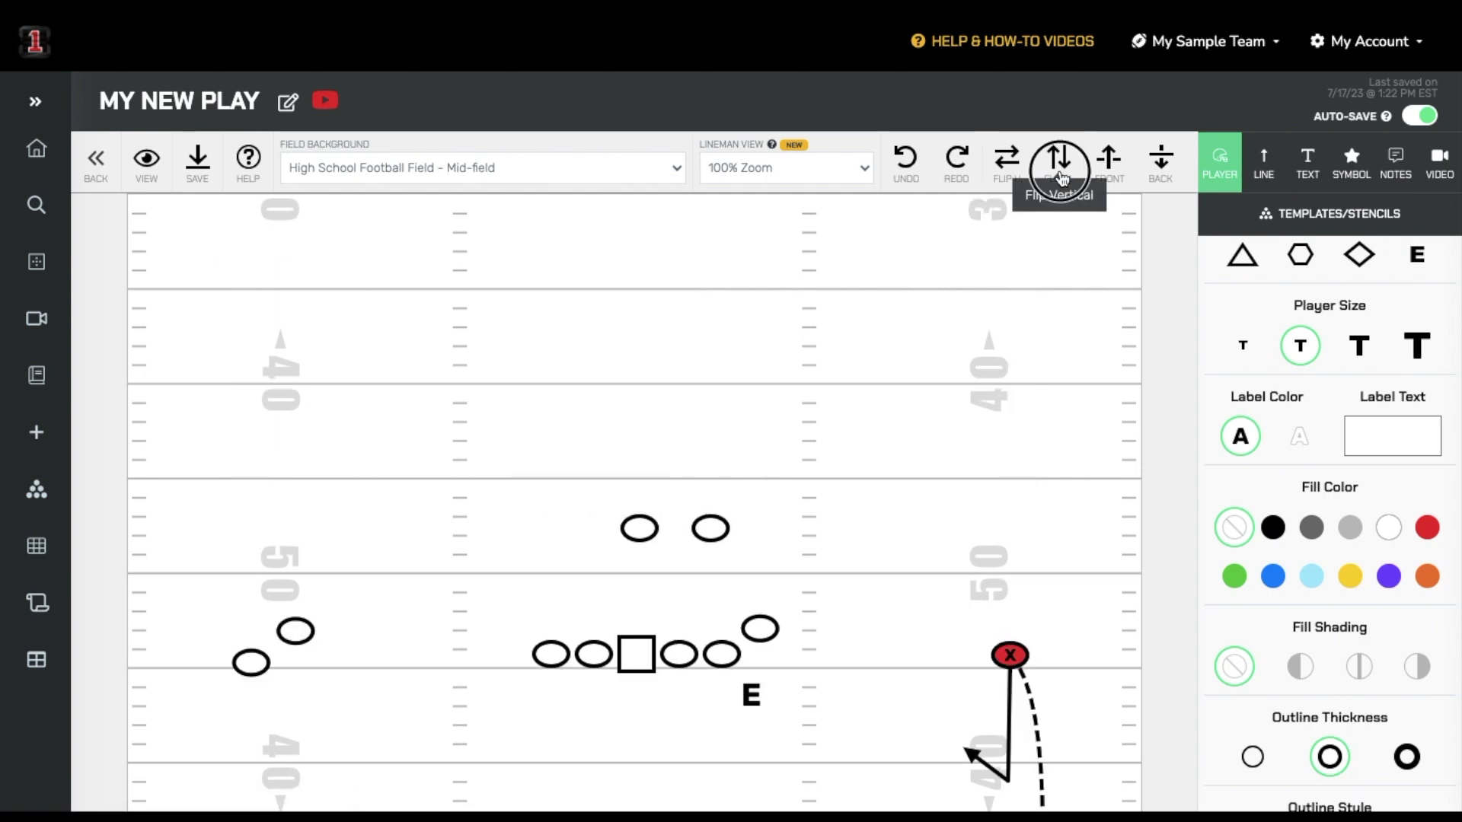
{"action": "left_click", "coordinate": [1060, 175]}
Add a football symbol and place it at the arrowhead of the X receiver's solid route
{"action": "left_click", "coordinate": [1351, 160]}
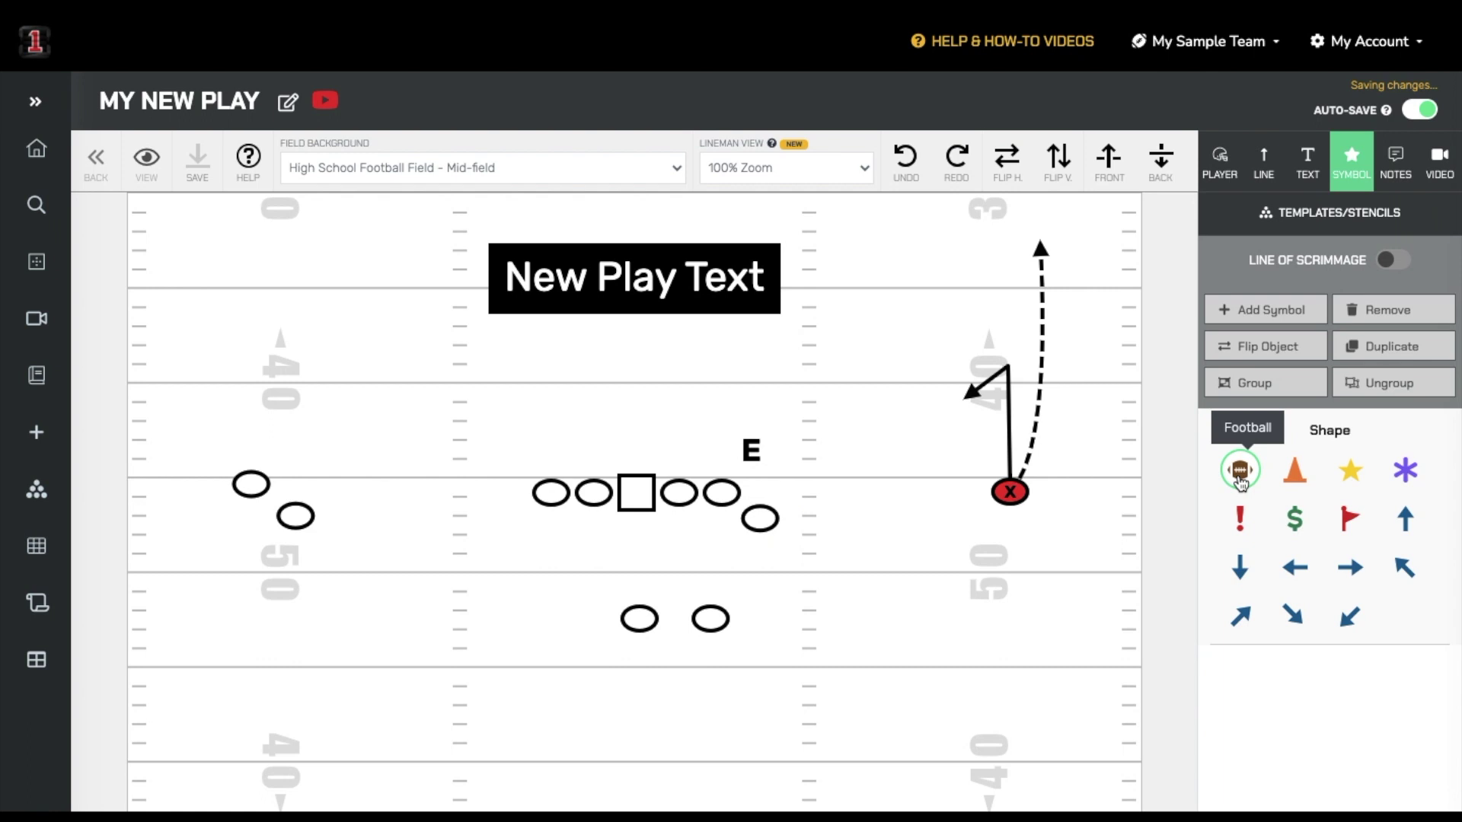
{"action": "left_click", "coordinate": [1267, 310]}
{"action": "left_click_drag", "start_coordinate": [659, 564], "coordinate": [966, 414]}
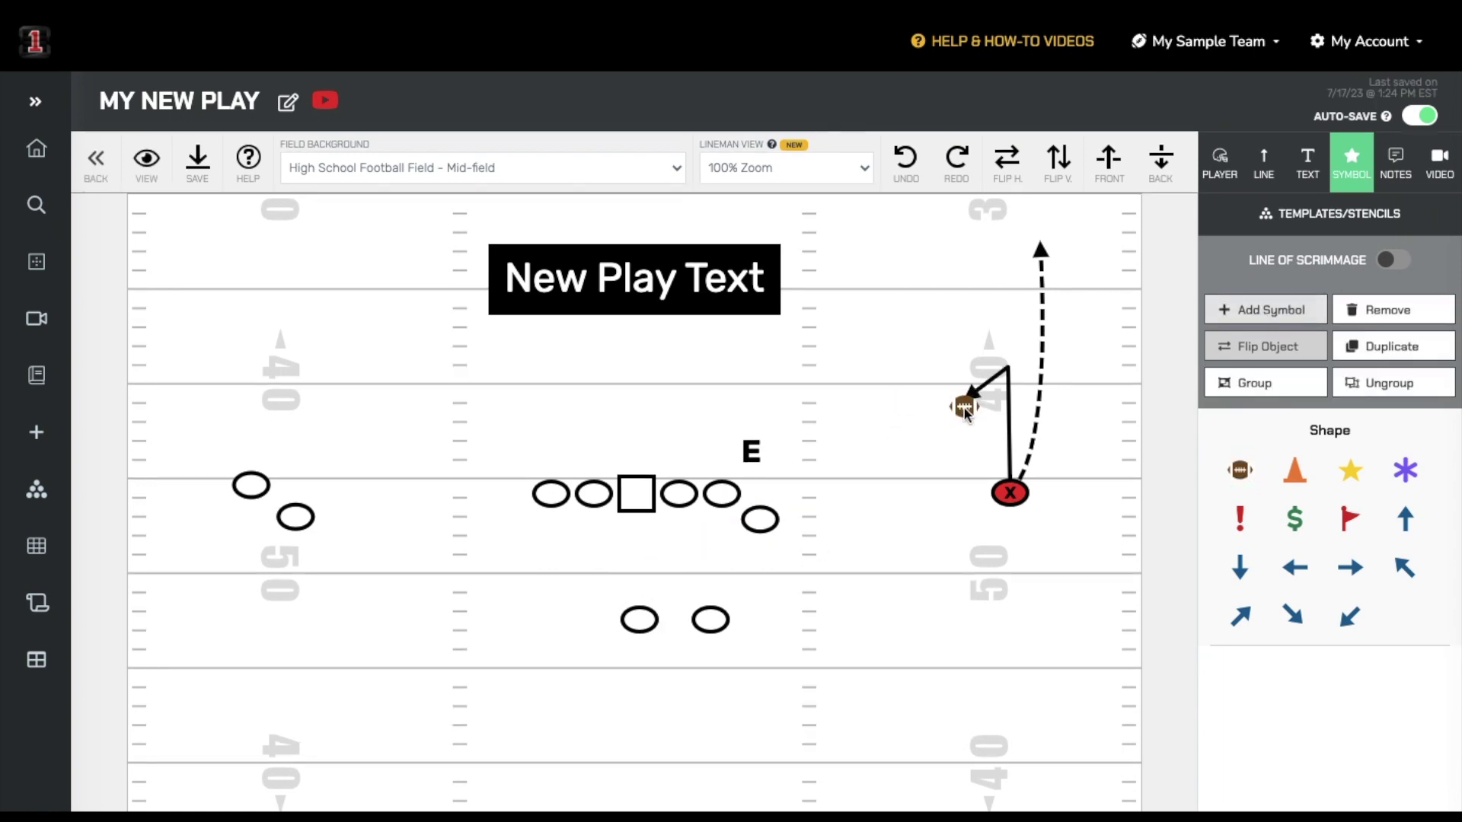
Enter "Read Corner" as the text of the play's Coaching Notes section
{"action": "left_click", "coordinate": [1395, 161]}
{"action": "scroll", "coordinate": [1324, 396], "scroll_direction": "down", "scroll_amount": 3}
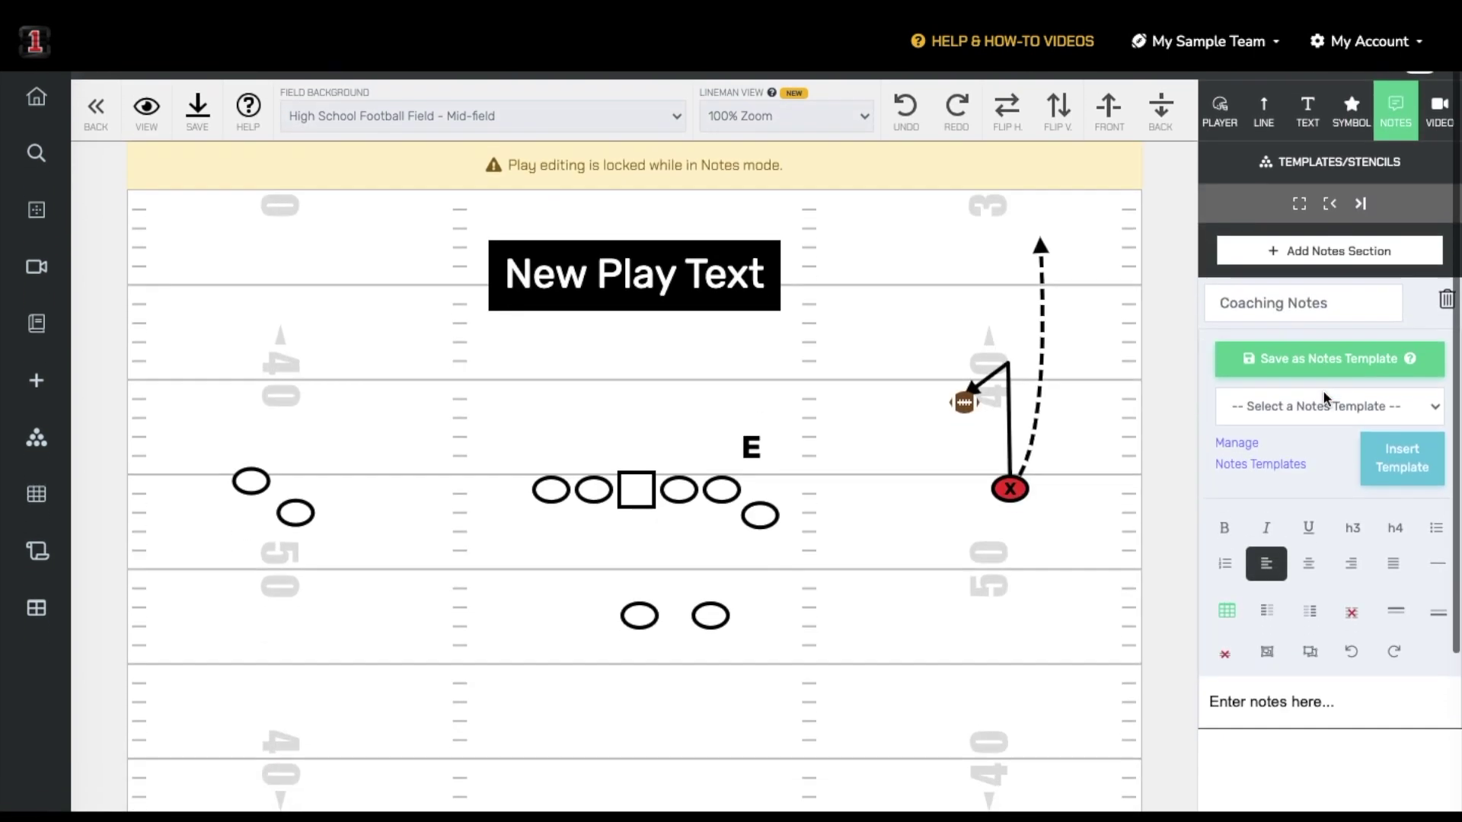
{"action": "left_click", "coordinate": [1337, 533]}
{"action": "type", "text": "Eead Corner"}
Open the play's video attachments to see where a video can be added
{"action": "scroll", "coordinate": [1343, 384], "scroll_direction": "up", "scroll_amount": 3}
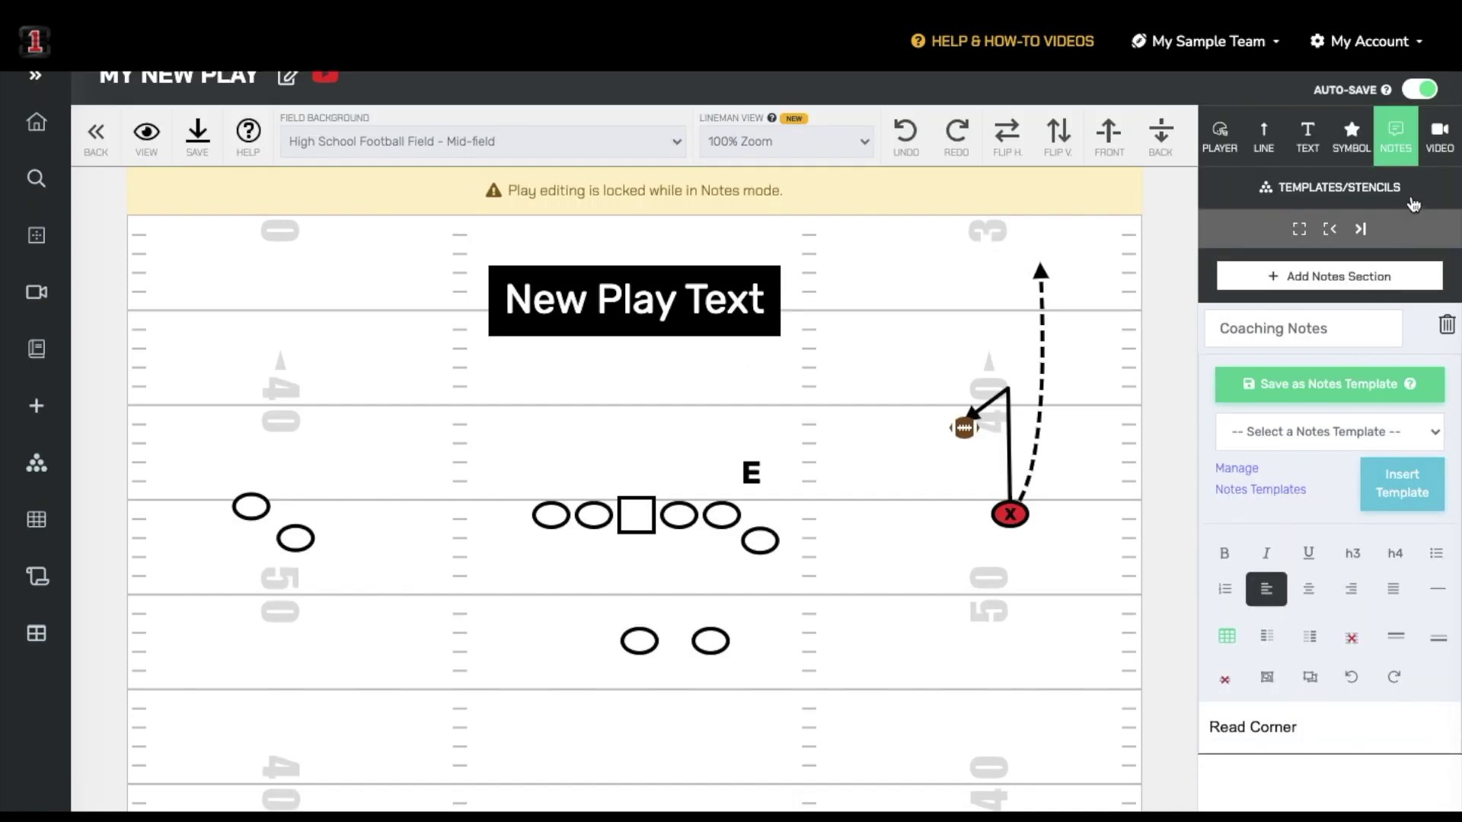
{"action": "left_click", "coordinate": [1435, 161]}
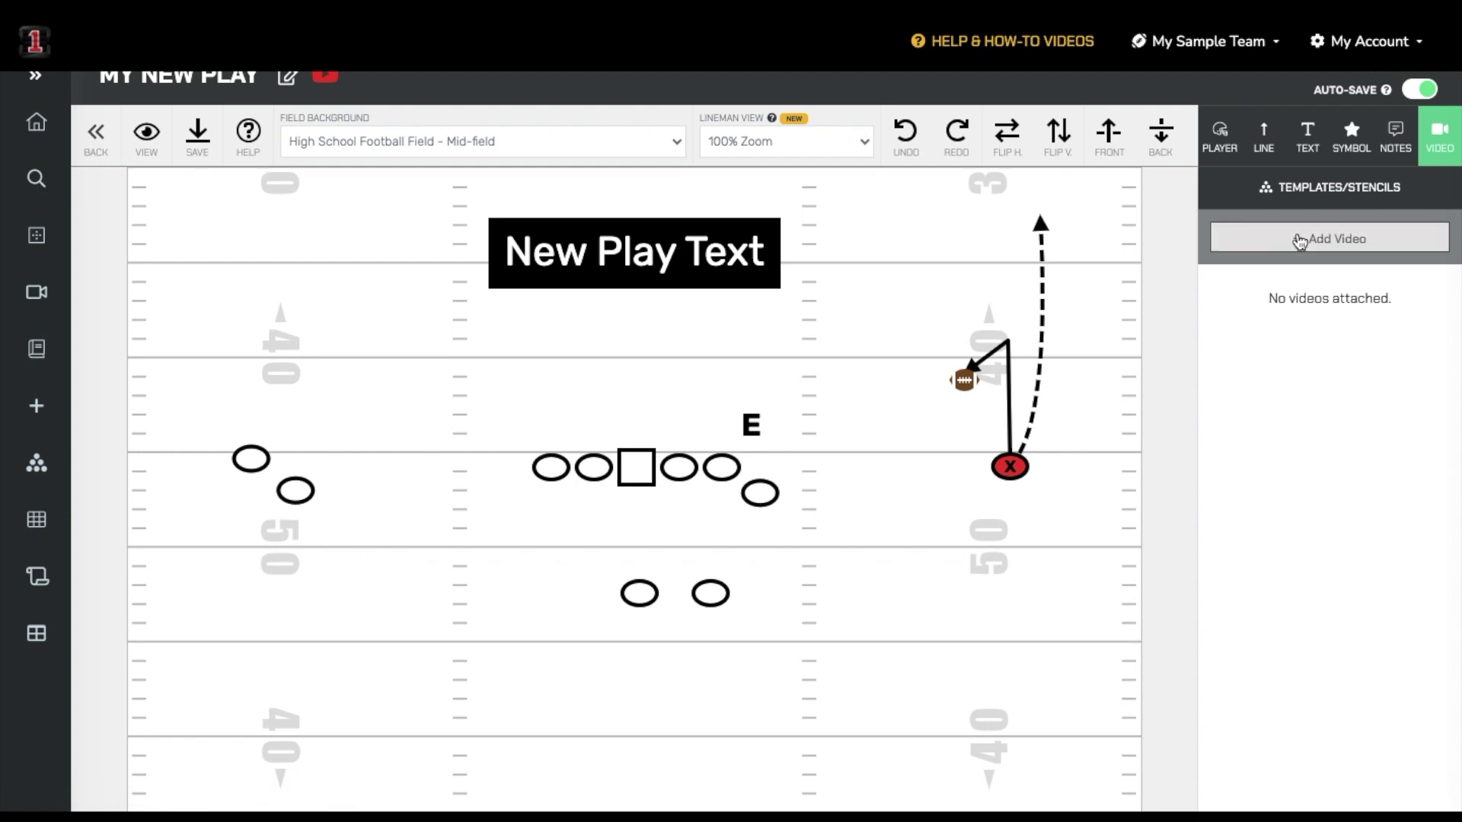
{"action": "scroll", "coordinate": [1300, 241], "scroll_direction": "up", "scroll_amount": 1}
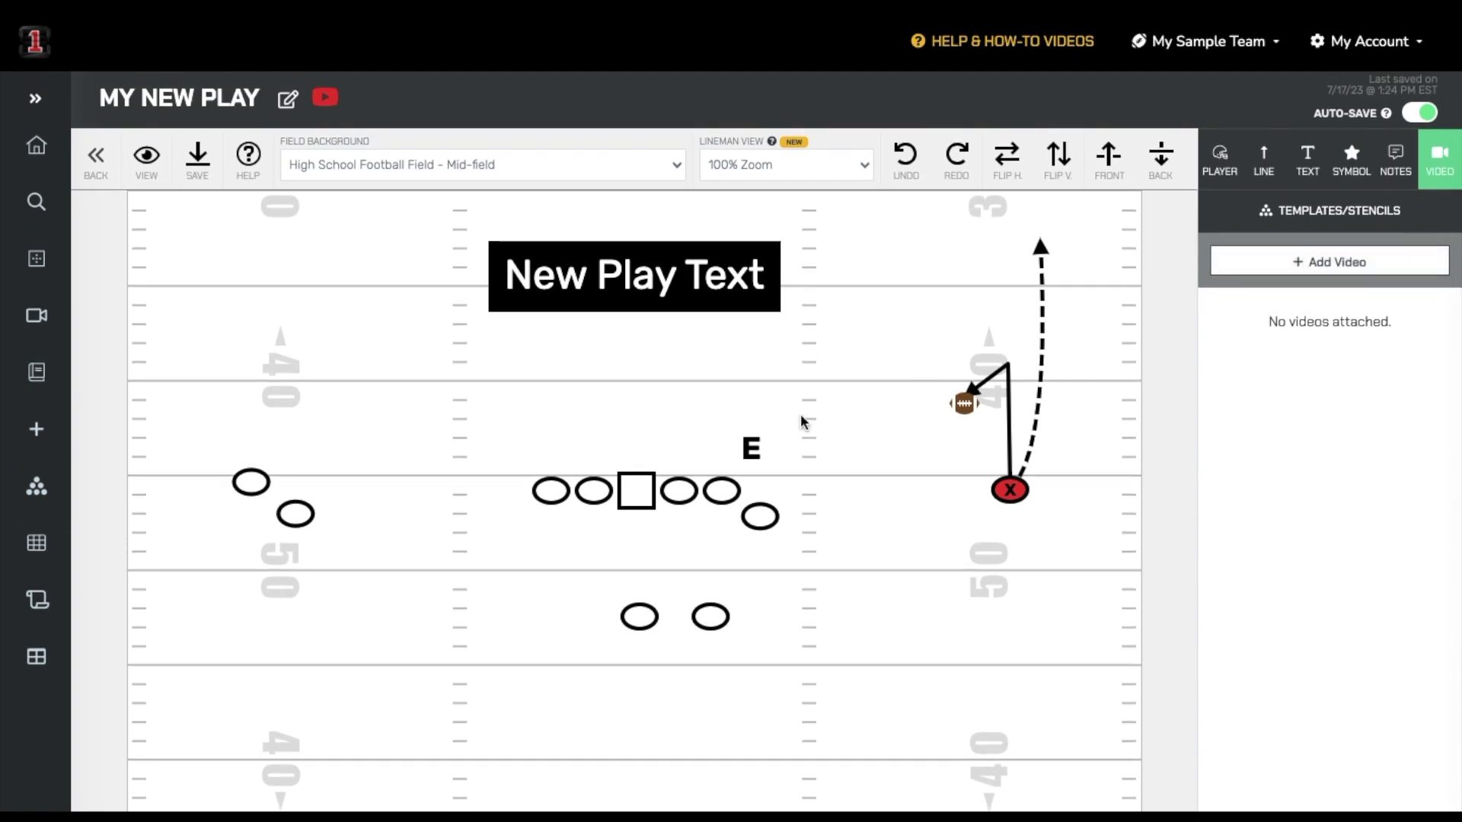
Nudge the E defender slightly inward and closer to the offensive line in the 200% lineman view, and return to 100% zoom
{"action": "left_click", "coordinate": [637, 491]}
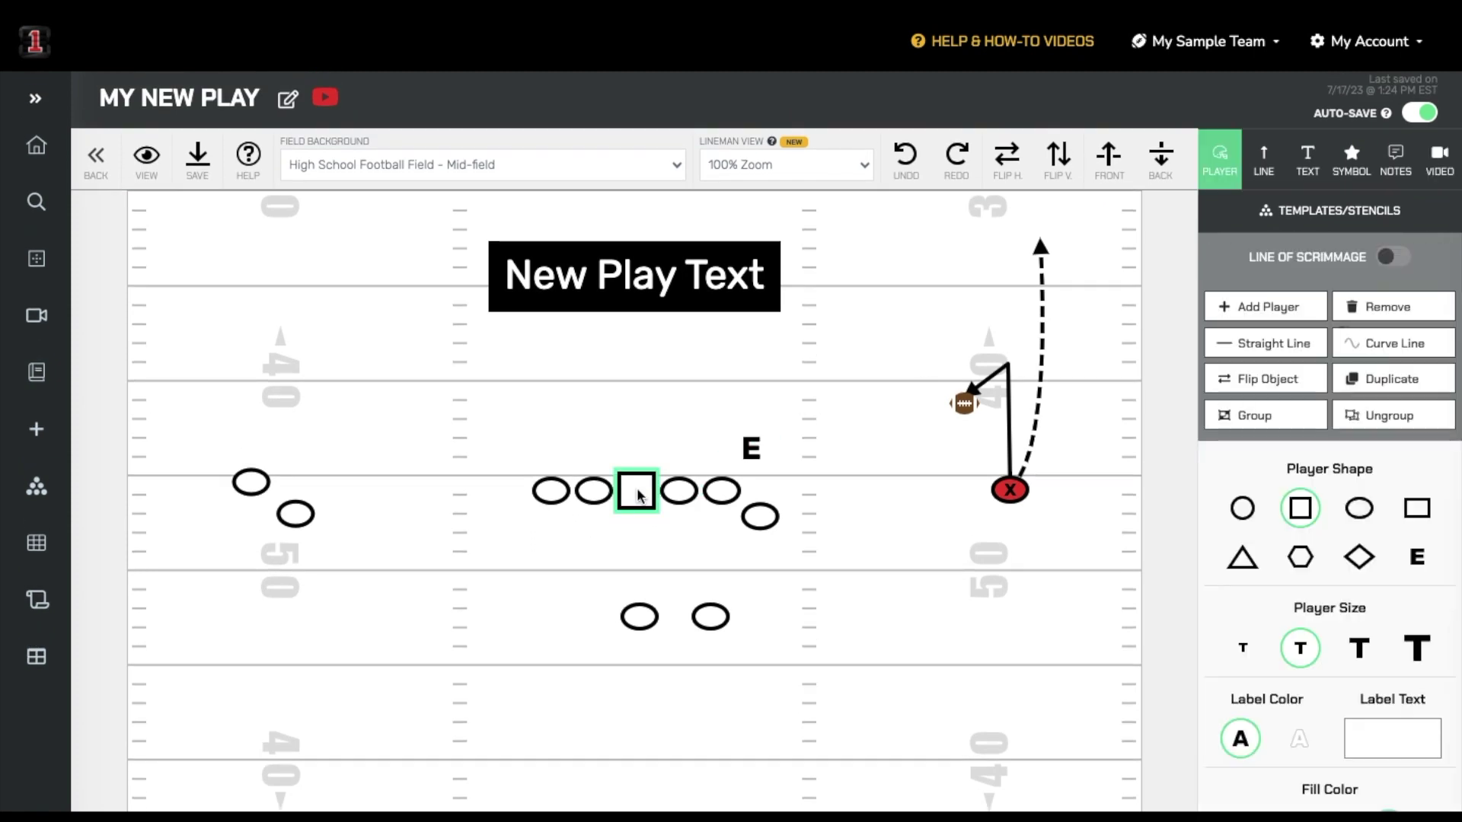
{"action": "left_click", "coordinate": [822, 160]}
{"action": "left_click", "coordinate": [788, 224]}
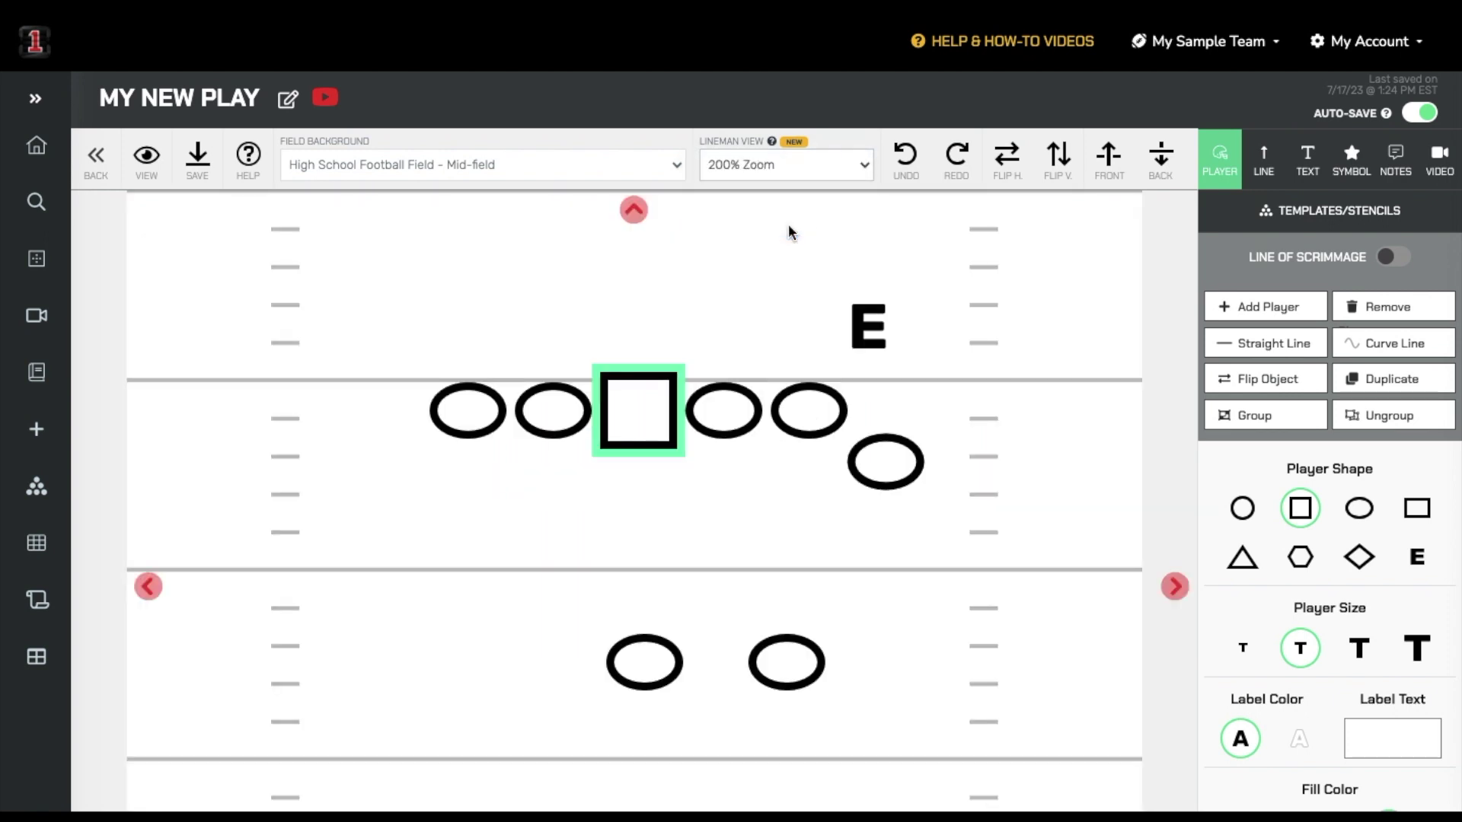
{"action": "left_click", "coordinate": [149, 587]}
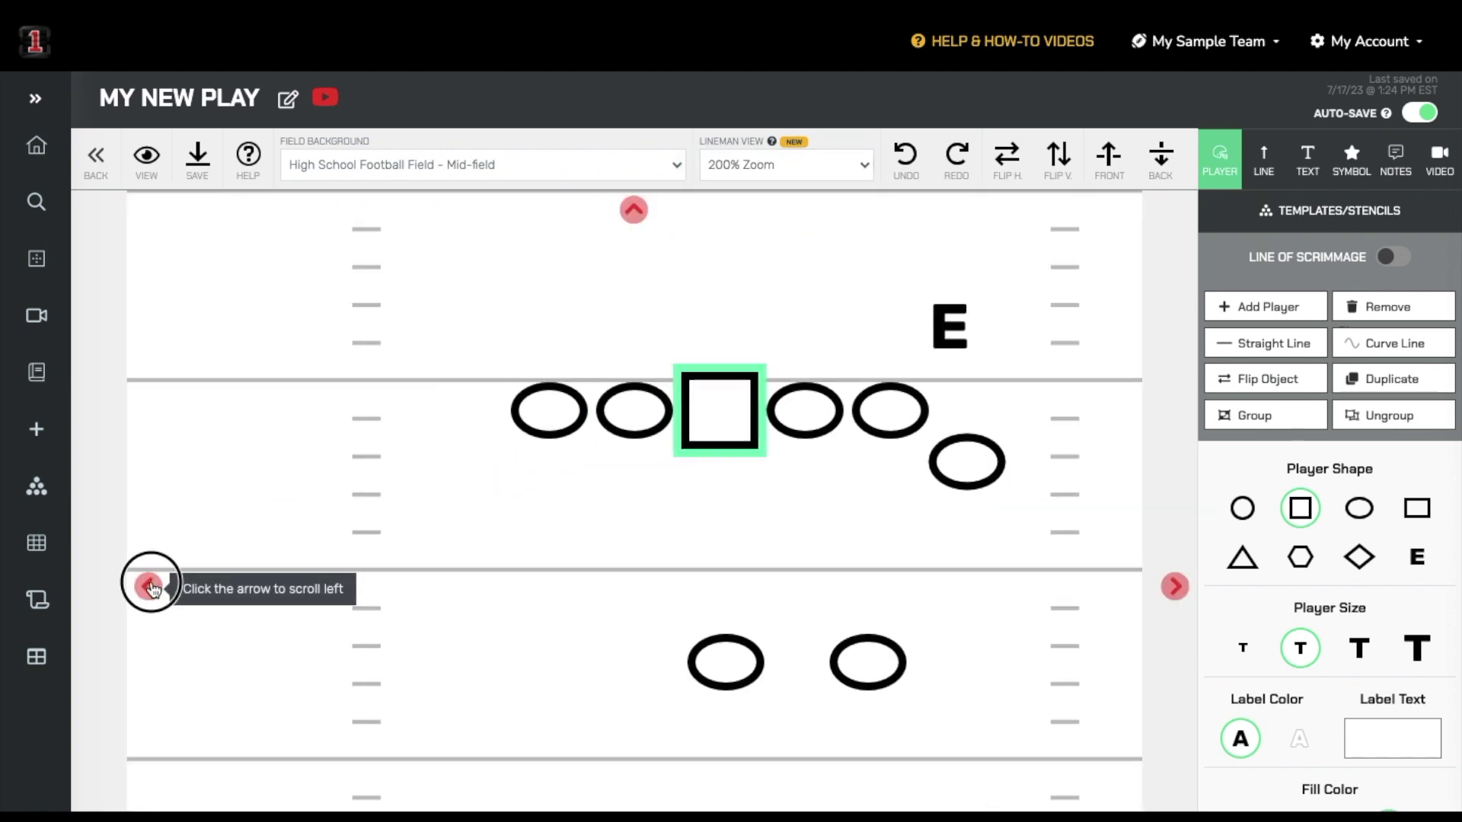
{"action": "left_click_drag", "start_coordinate": [1007, 326], "coordinate": [999, 335]}
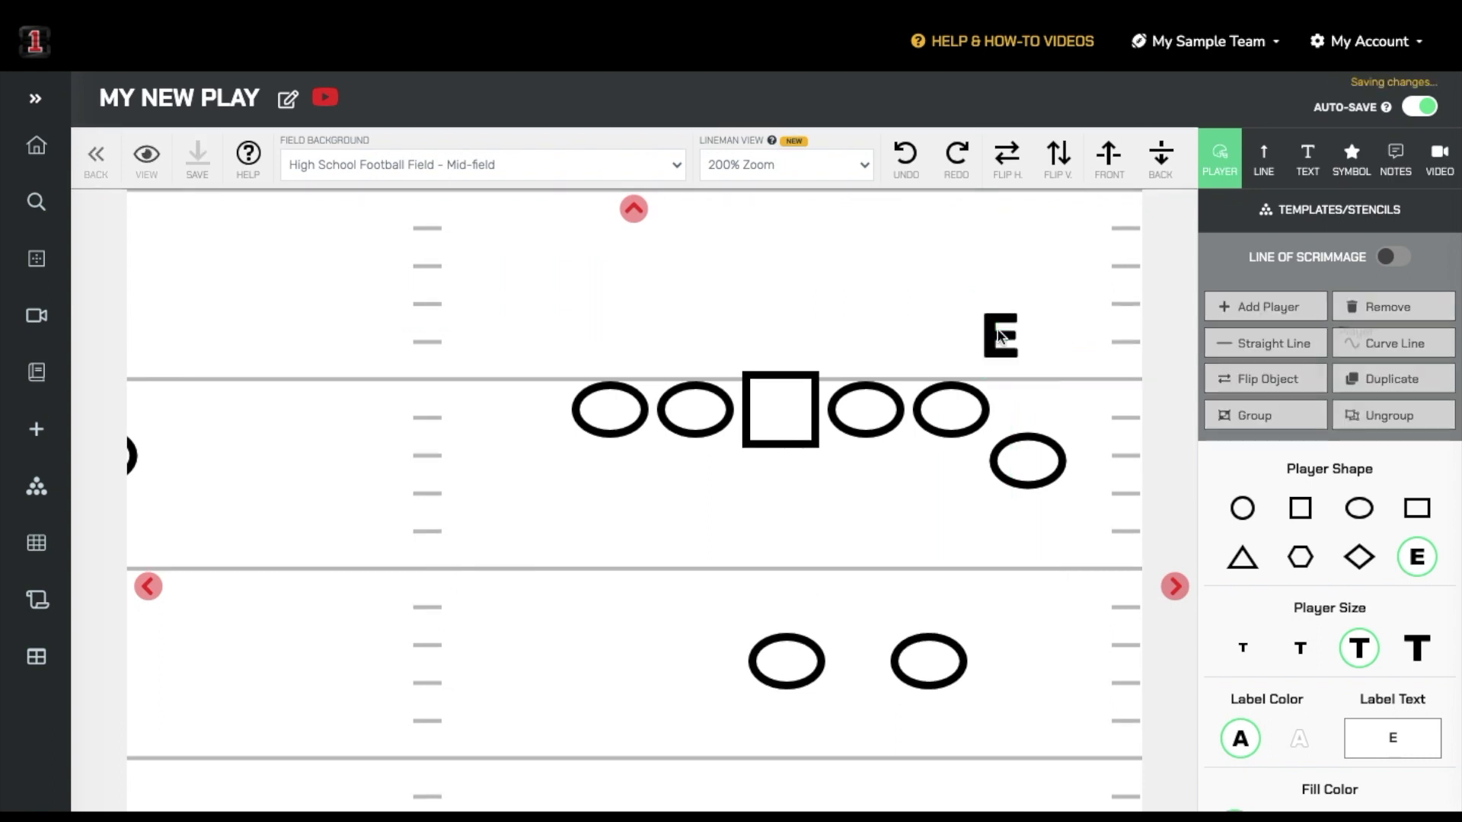
{"action": "left_click", "coordinate": [837, 164]}
{"action": "left_click", "coordinate": [829, 102]}
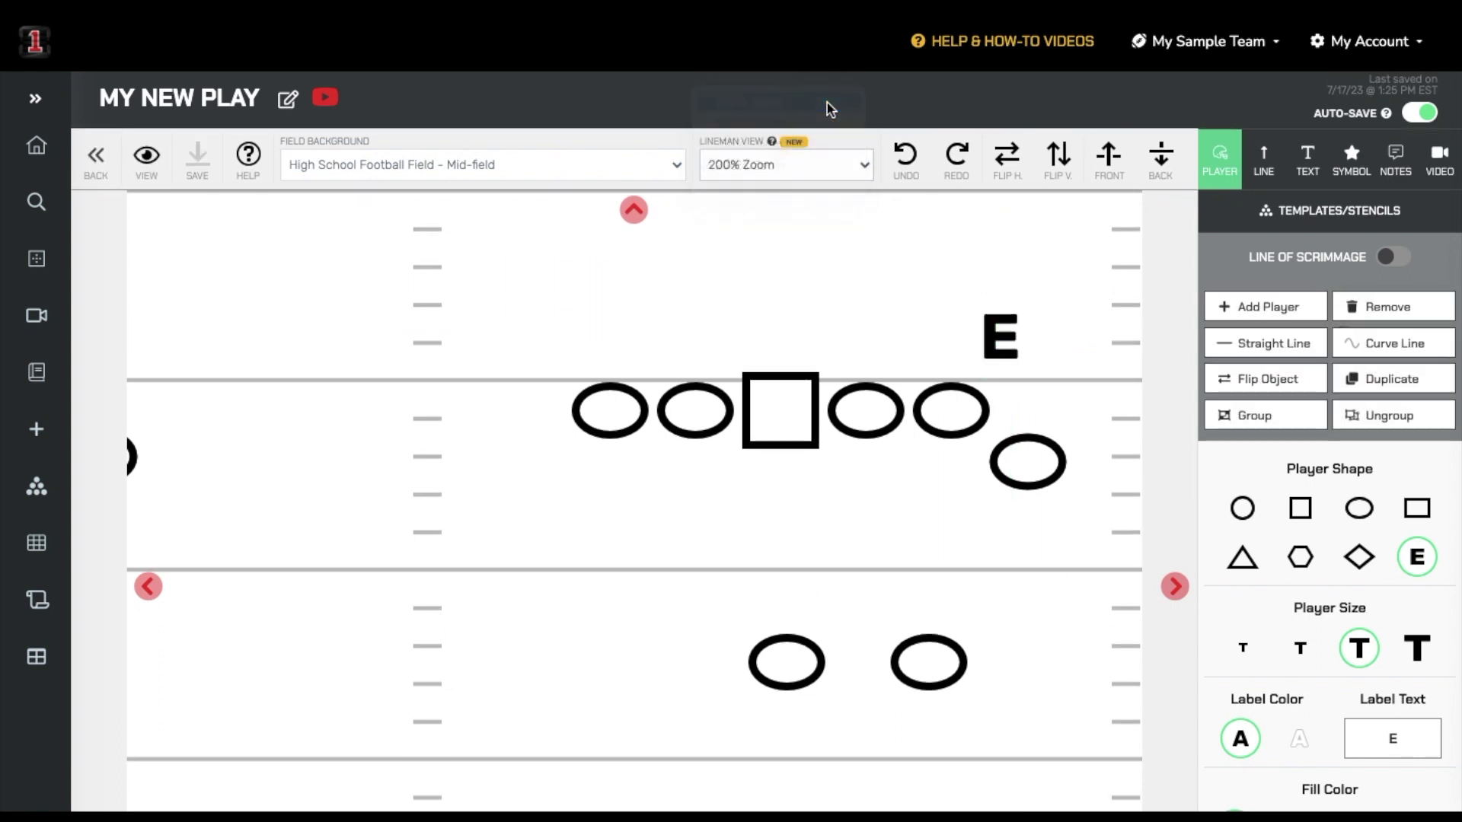
Try the High School Football Field - Blank background and switch back to High School Football Field - Mid-field
{"action": "left_click", "coordinate": [679, 170]}
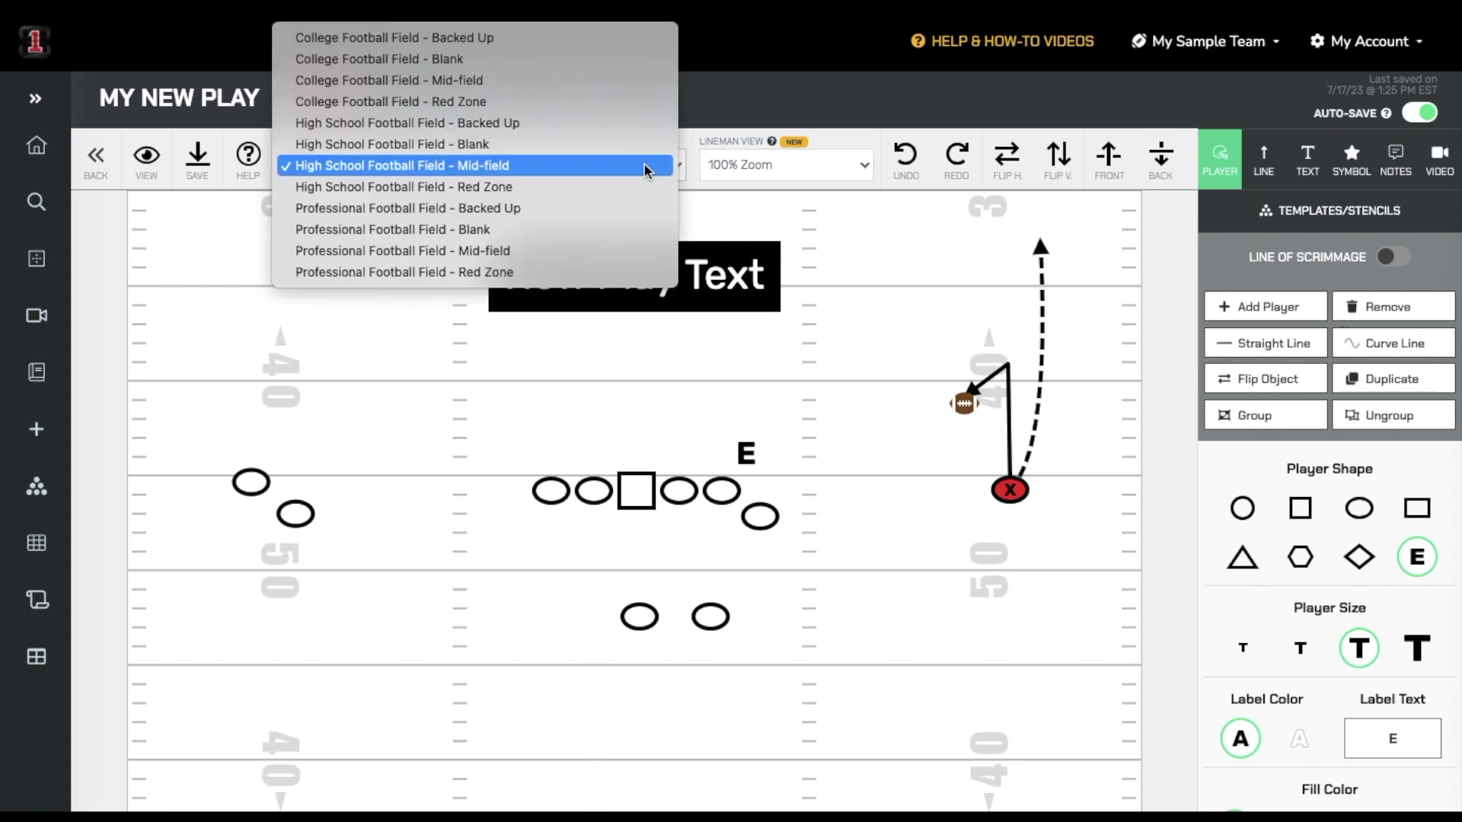
{"action": "left_click", "coordinate": [632, 148]}
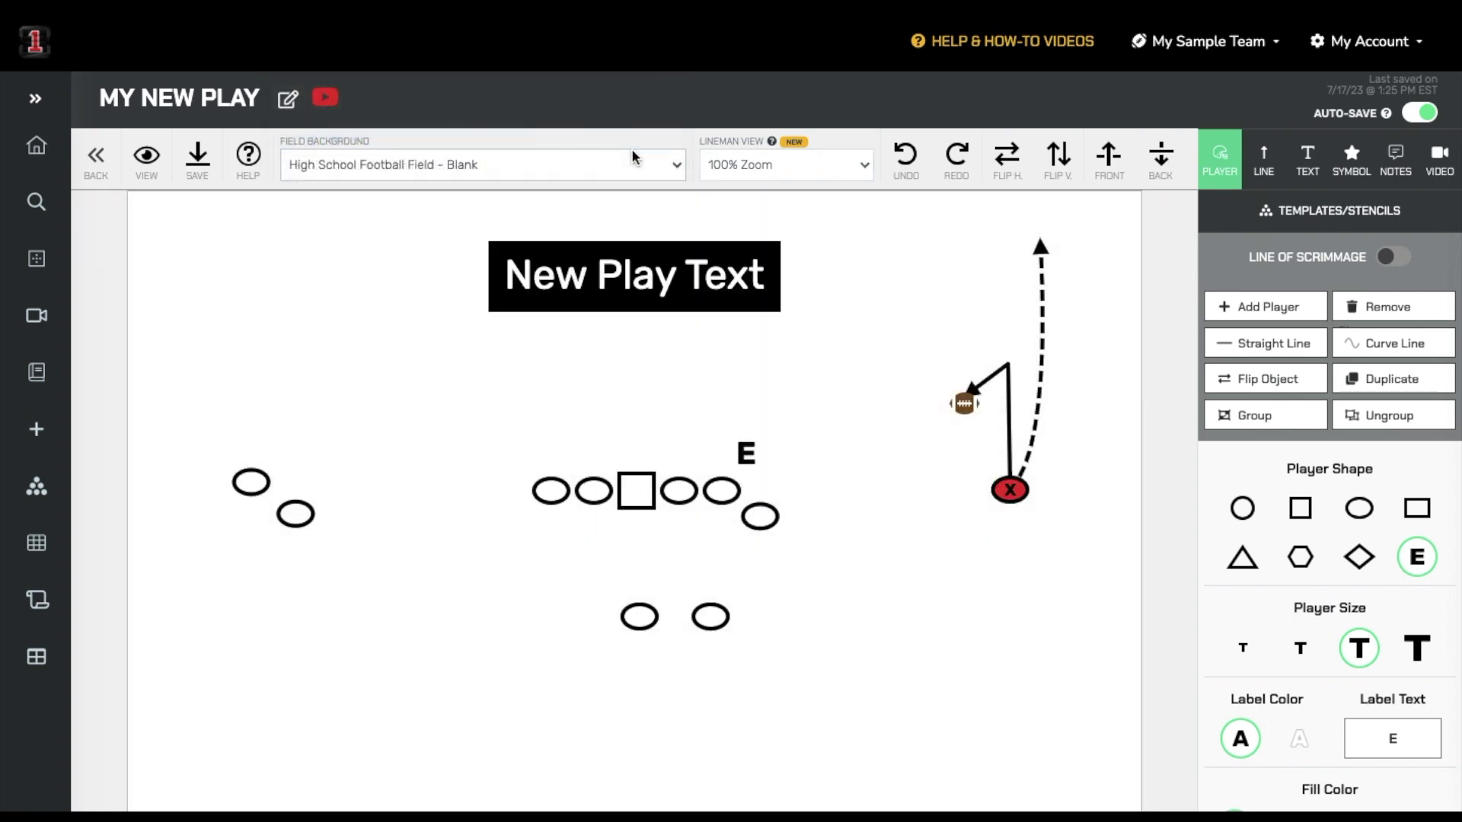
{"action": "left_click", "coordinate": [676, 168]}
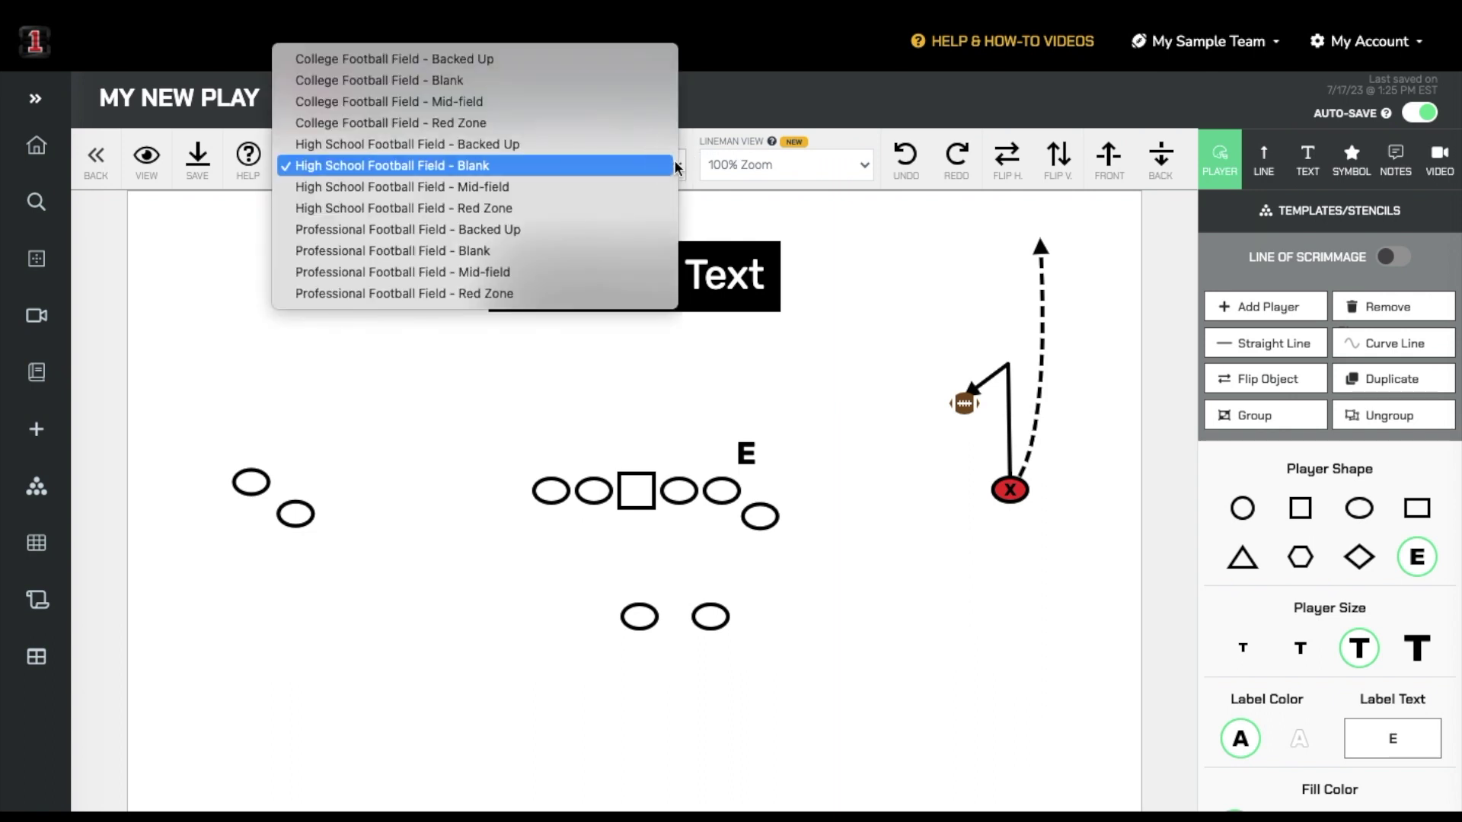
{"action": "left_click", "coordinate": [649, 185]}
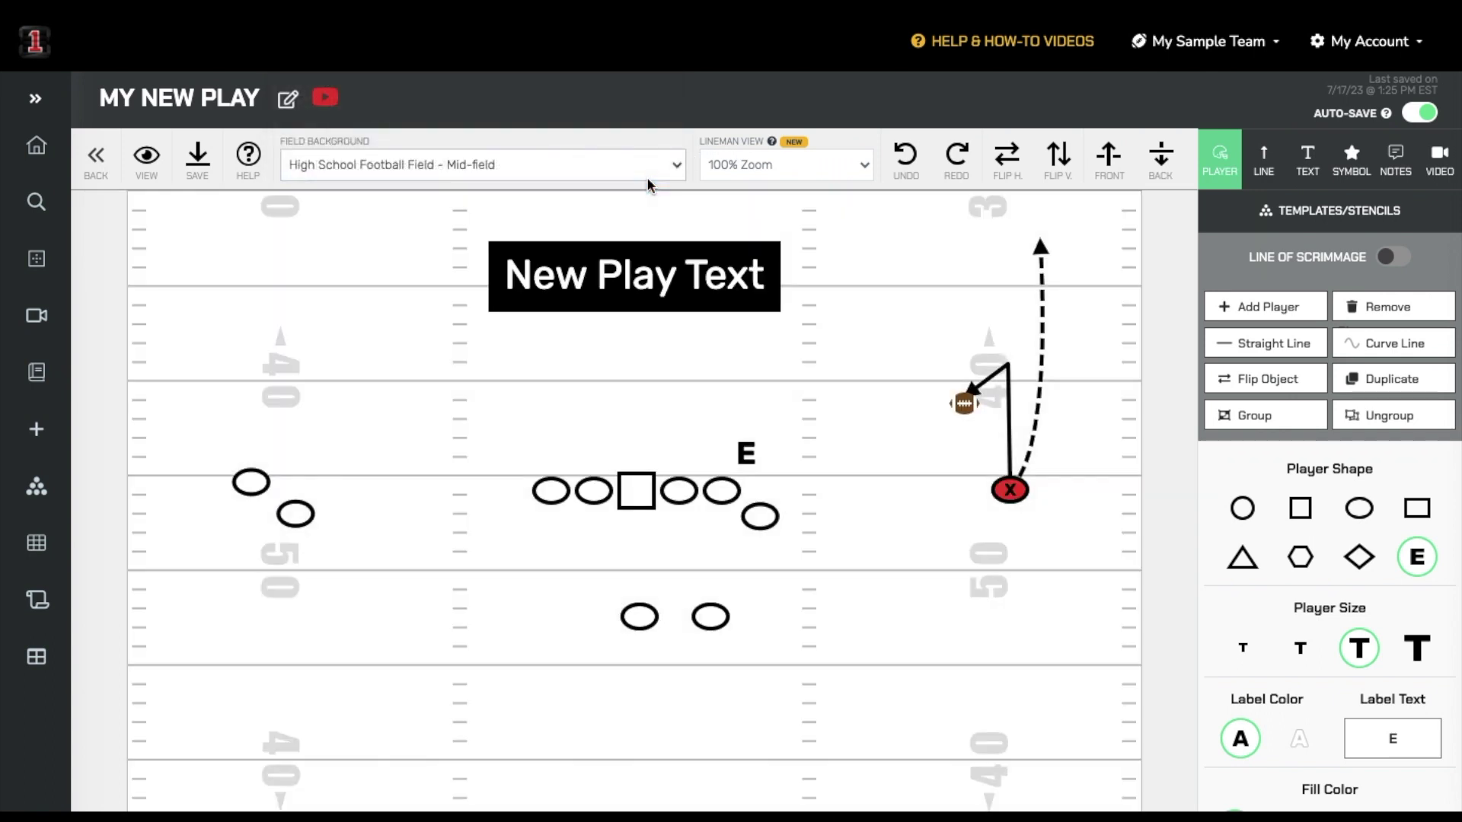